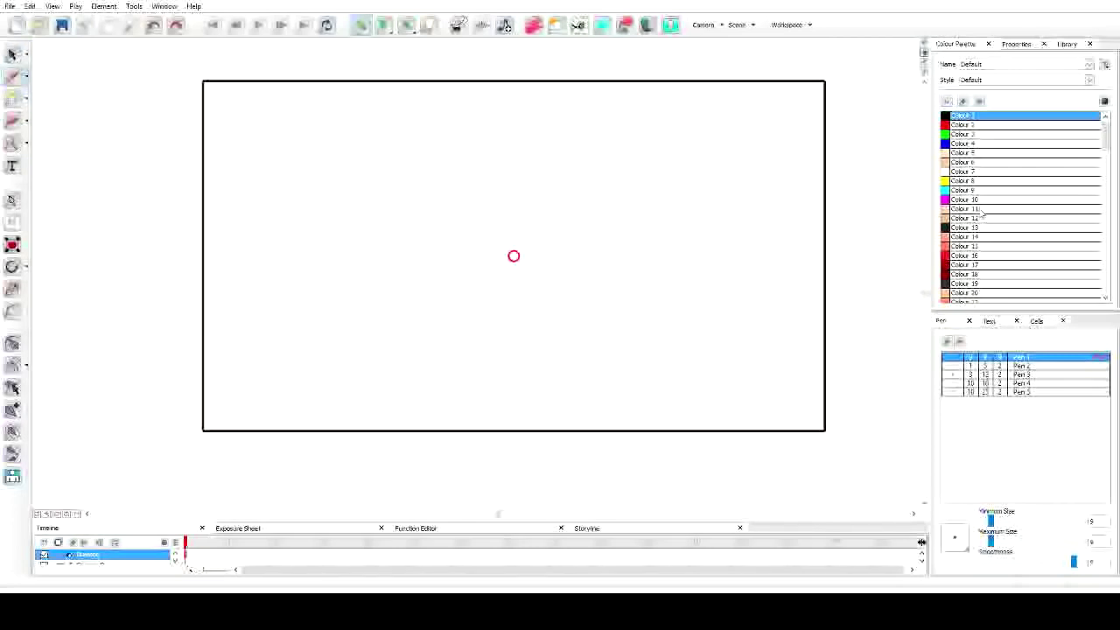
Step: Draw the dinosaur's head outline in black, from the back of the skull around the snout, open mouth and lower jaw
{"action": "left_click_drag", "start_coordinate": [408, 137], "coordinate": [382, 338]}
{"action": "key", "text": "ctrl+z"}
{"action": "left_click_drag", "start_coordinate": [620, 188], "coordinate": [591, 144]}
{"action": "left_click_drag", "start_coordinate": [526, 128], "coordinate": [479, 166]}
{"action": "mouse_move", "coordinate": [433, 211]}
{"action": "left_mouse_down"}
{"action": "mouse_move", "coordinate": [433, 234]}
{"action": "mouse_move", "coordinate": [504, 207]}
{"action": "left_mouse_up"}
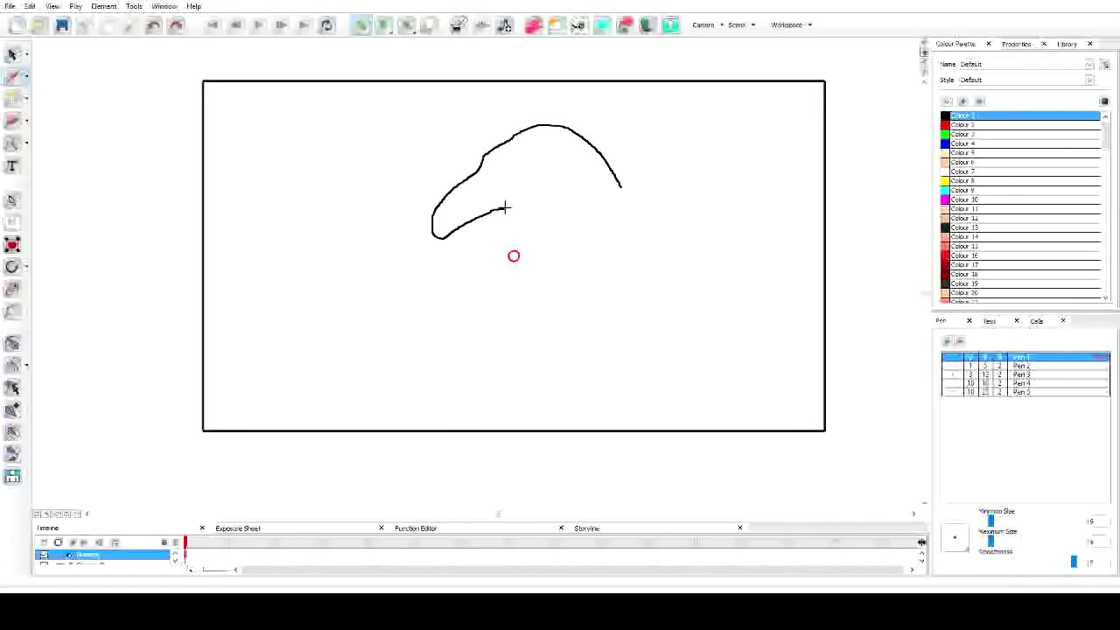
{"action": "left_click_drag", "start_coordinate": [516, 255], "coordinate": [470, 254]}
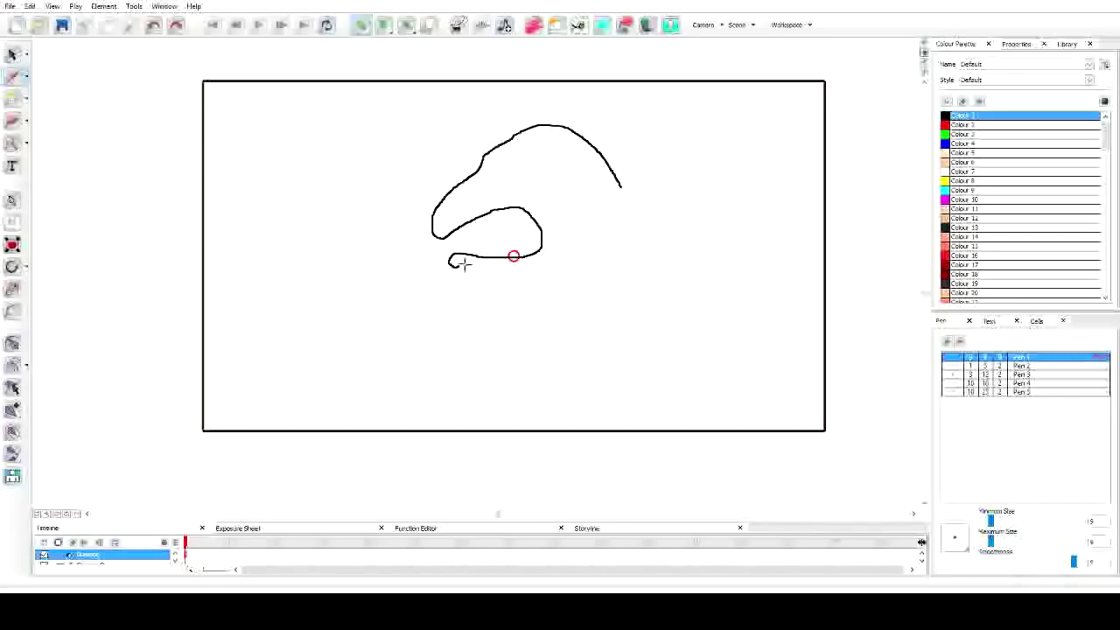
{"action": "left_click_drag", "start_coordinate": [464, 264], "coordinate": [464, 265]}
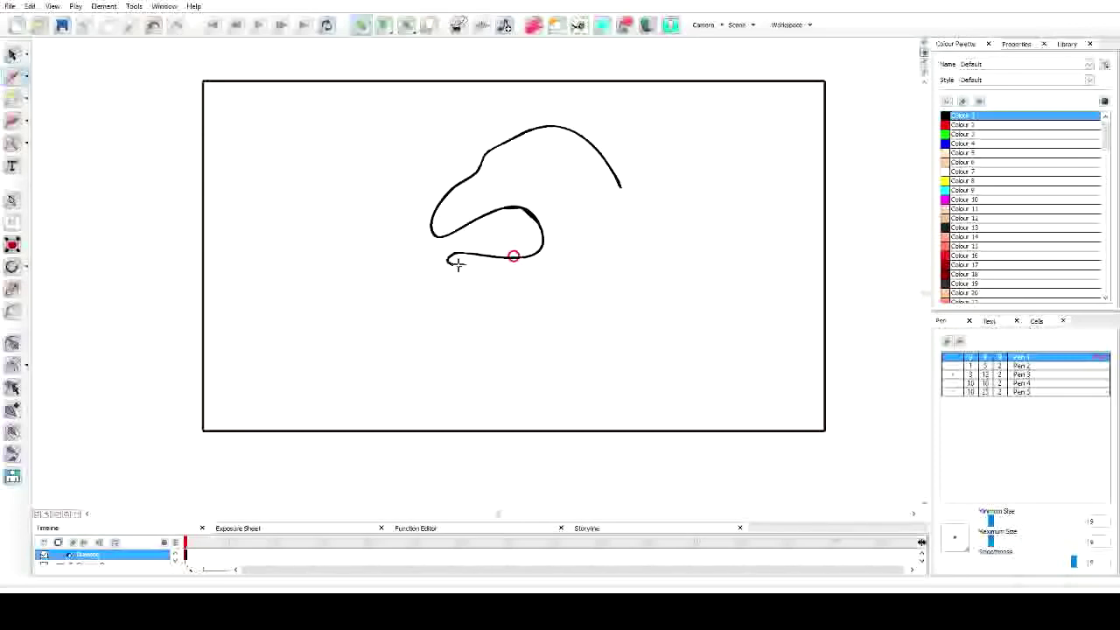
Step: Draw the chest line from the lower jaw and the back line from the skull, both down to the frame's lower edge
{"action": "left_click_drag", "start_coordinate": [458, 266], "coordinate": [468, 297]}
{"action": "left_click_drag", "start_coordinate": [463, 431], "coordinate": [465, 431]}
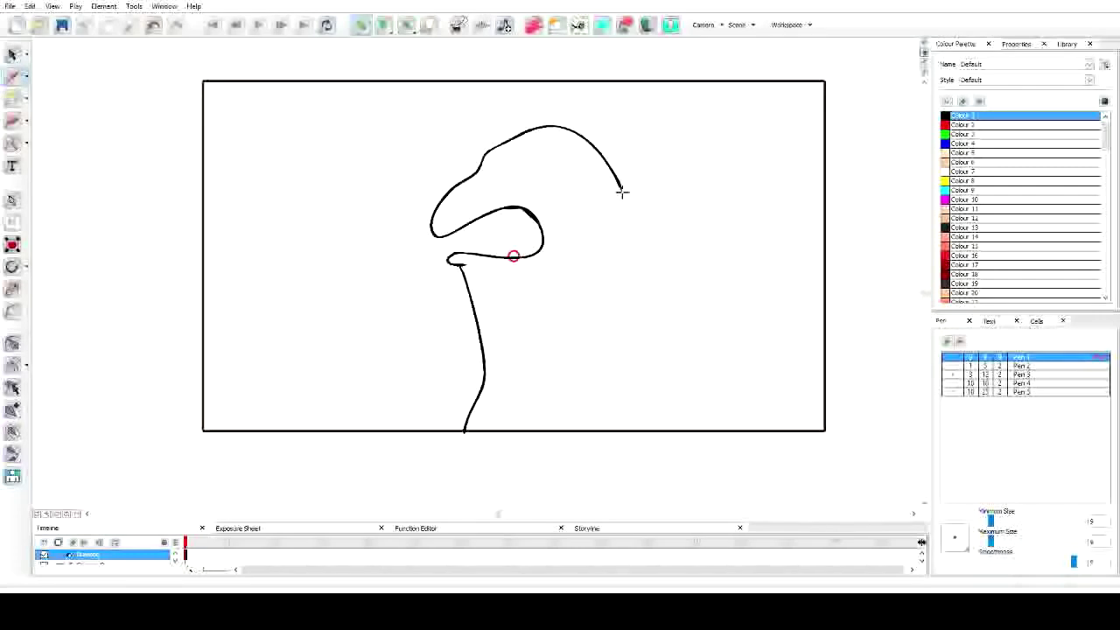
{"action": "left_click_drag", "start_coordinate": [635, 225], "coordinate": [650, 277]}
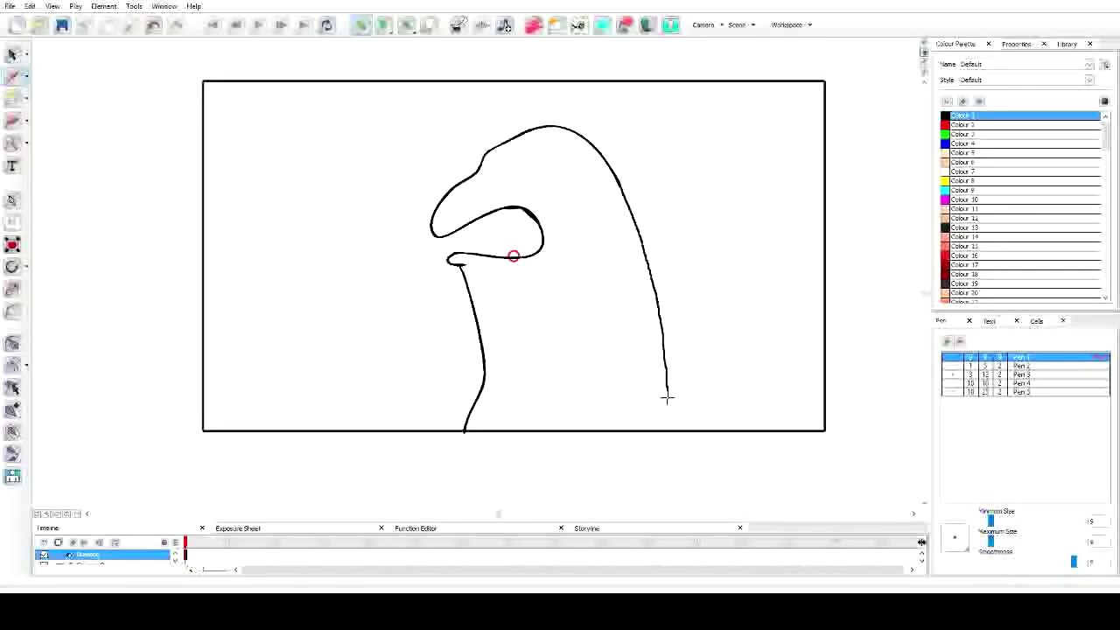
{"action": "left_click_drag", "start_coordinate": [666, 431], "coordinate": [666, 431]}
Step: Draw two small clawed arms, one on the torso and one extending from the chest line
{"action": "key", "text": "1"}
{"action": "key", "text": "2"}
{"action": "key", "text": "2"}
{"action": "scroll", "coordinate": [600, 365], "scroll_direction": "down", "scroll_amount": 1}
{"action": "scroll", "coordinate": [568, 229], "scroll_direction": "up", "scroll_amount": 2}
{"action": "scroll", "coordinate": [602, 286], "scroll_direction": "down", "scroll_amount": 2}
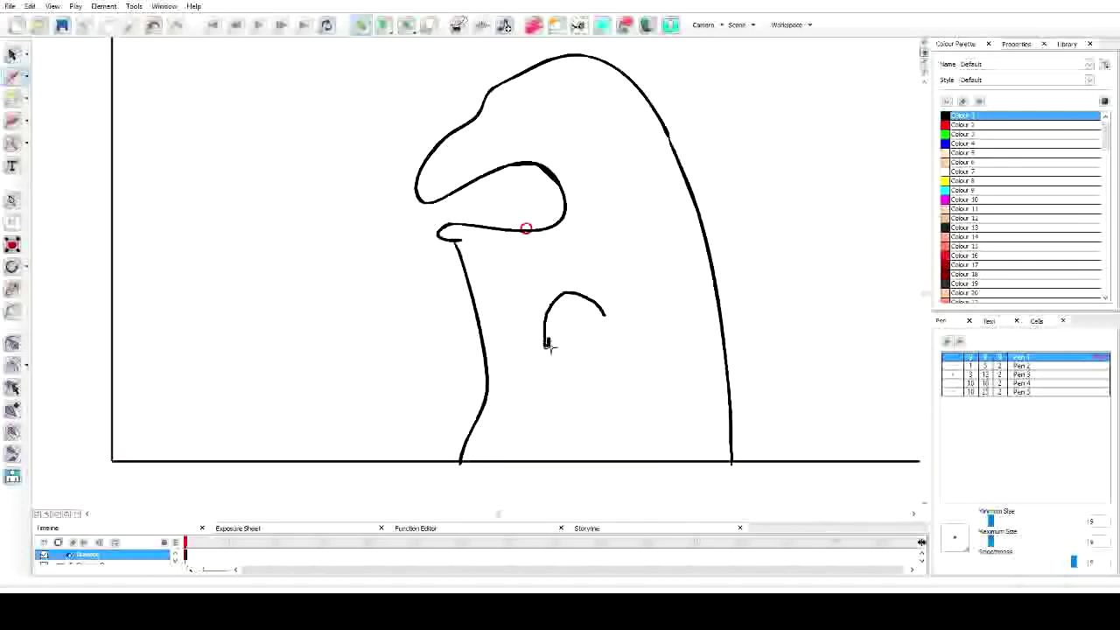
{"action": "left_click_drag", "start_coordinate": [554, 344], "coordinate": [560, 329]}
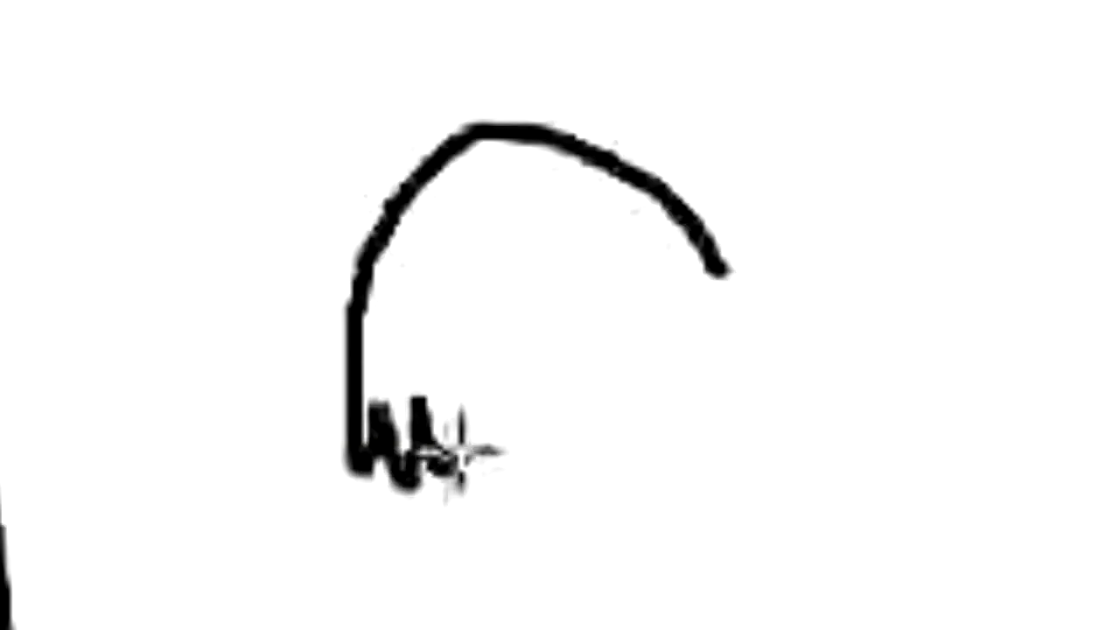
{"action": "left_click_drag", "start_coordinate": [444, 356], "coordinate": [447, 254]}
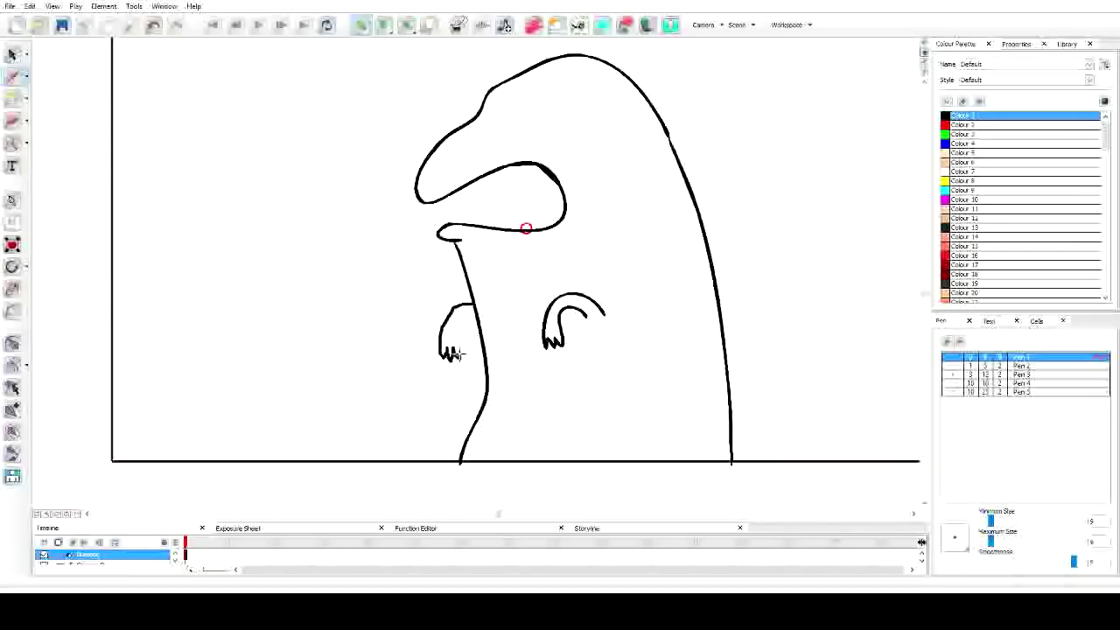
{"action": "left_click_drag", "start_coordinate": [456, 341], "coordinate": [454, 325]}
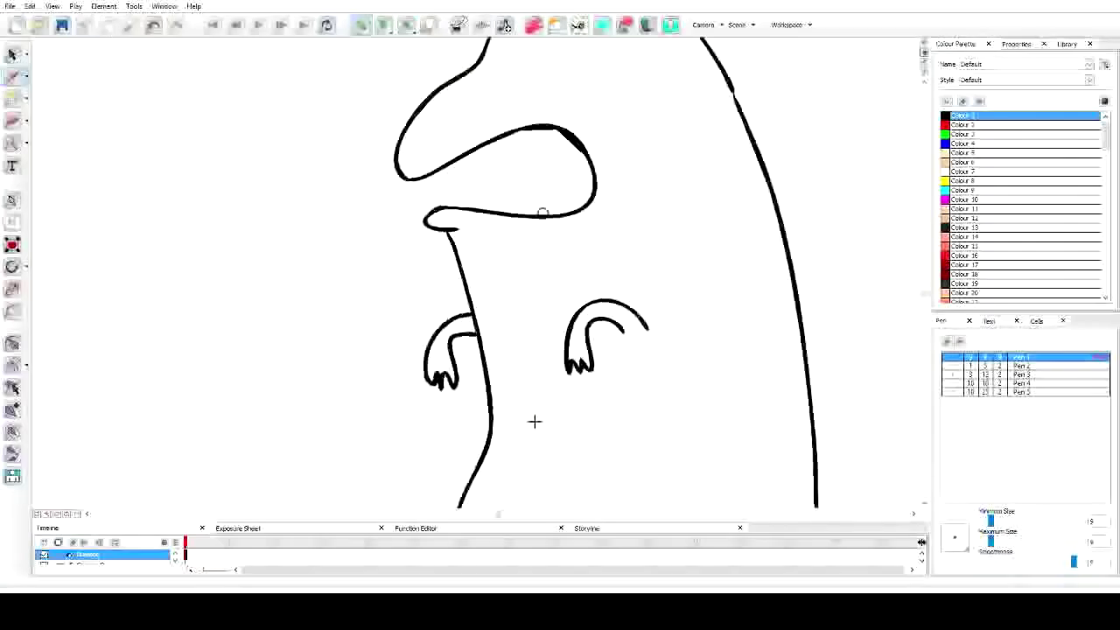
Step: Undo the arm at the chest line and redraw it as a curved arm with rounded fingers
{"action": "scroll", "coordinate": [457, 379], "scroll_direction": "up", "scroll_amount": 2}
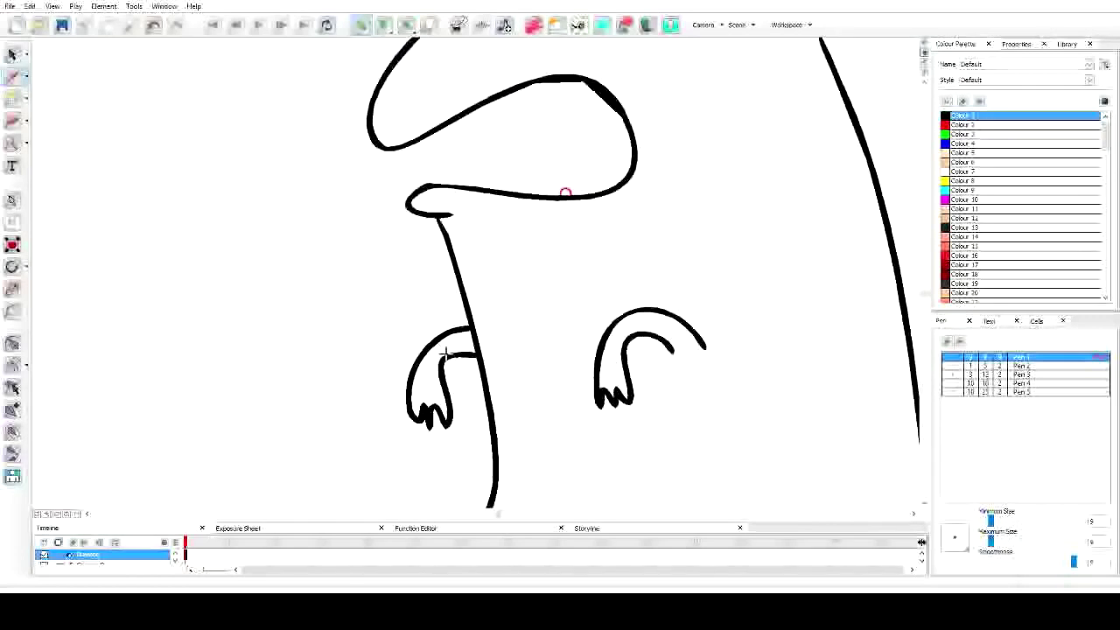
{"action": "scroll", "coordinate": [444, 352], "scroll_direction": "up", "scroll_amount": 2}
{"action": "key", "text": "ctrl+z"}
{"action": "mouse_move", "coordinate": [456, 299]}
{"action": "left_mouse_down"}
{"action": "mouse_move", "coordinate": [403, 321]}
{"action": "mouse_move", "coordinate": [377, 372]}
{"action": "left_mouse_up"}
{"action": "key", "text": "ctrl+z"}
{"action": "mouse_move", "coordinate": [470, 297]}
{"action": "left_mouse_down"}
{"action": "mouse_move", "coordinate": [391, 320]}
{"action": "mouse_move", "coordinate": [370, 347]}
{"action": "mouse_move", "coordinate": [370, 412]}
{"action": "mouse_move", "coordinate": [378, 389]}
{"action": "mouse_move", "coordinate": [385, 411]}
{"action": "mouse_move", "coordinate": [397, 389]}
{"action": "mouse_move", "coordinate": [410, 406]}
{"action": "mouse_move", "coordinate": [415, 337]}
{"action": "mouse_move", "coordinate": [475, 333]}
{"action": "left_mouse_up"}
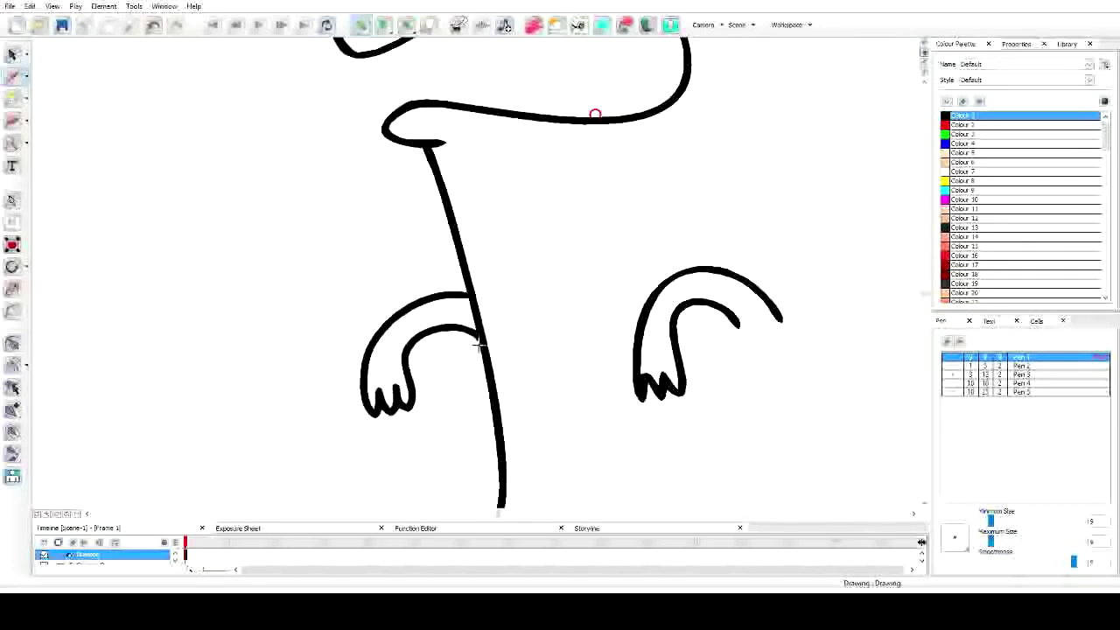
Step: Delete the arm on the torso and replace it with a copy of the arm from the chest line
{"action": "key", "text": "2"}
{"action": "key", "text": "1"}
{"action": "key", "text": "1"}
{"action": "key", "text": "2"}
{"action": "key", "text": "2"}
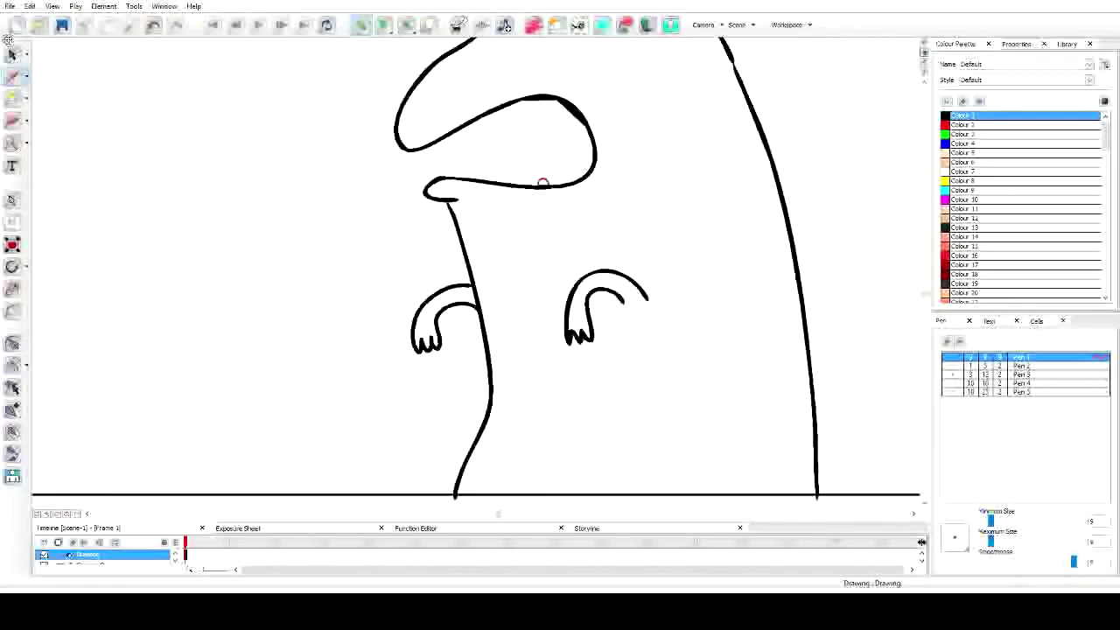
{"action": "left_click_drag", "start_coordinate": [563, 350], "coordinate": [660, 283]}
{"action": "key", "text": "Delete"}
{"action": "mouse_move", "coordinate": [361, 390]}
{"action": "left_mouse_down"}
{"action": "mouse_move", "coordinate": [441, 298]}
{"action": "mouse_move", "coordinate": [606, 324]}
{"action": "mouse_move", "coordinate": [572, 357]}
{"action": "left_mouse_up"}
{"action": "key", "text": "ctrl+c"}
{"action": "key", "text": "ctrl+v"}
{"action": "left_click", "coordinate": [579, 392]}
Step: Draw a curved, pointed tail rising behind the dinosaur's back from the frame's lower edge
{"action": "key", "text": "1"}
{"action": "key", "text": "1"}
{"action": "key", "text": "2"}
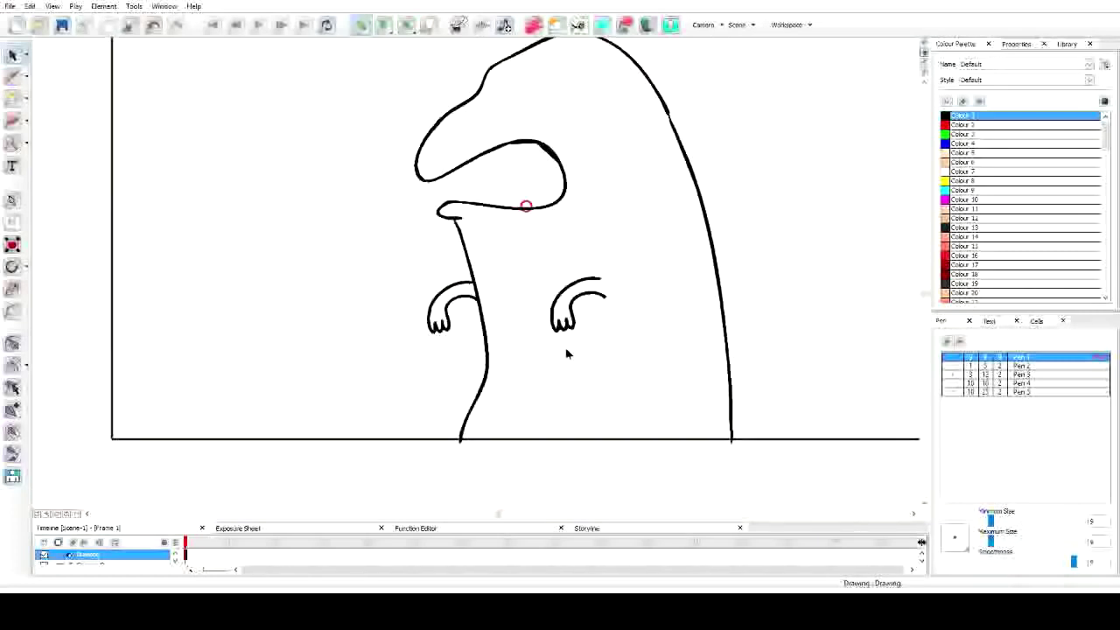
{"action": "scroll", "coordinate": [604, 278], "scroll_direction": "up", "scroll_amount": 3}
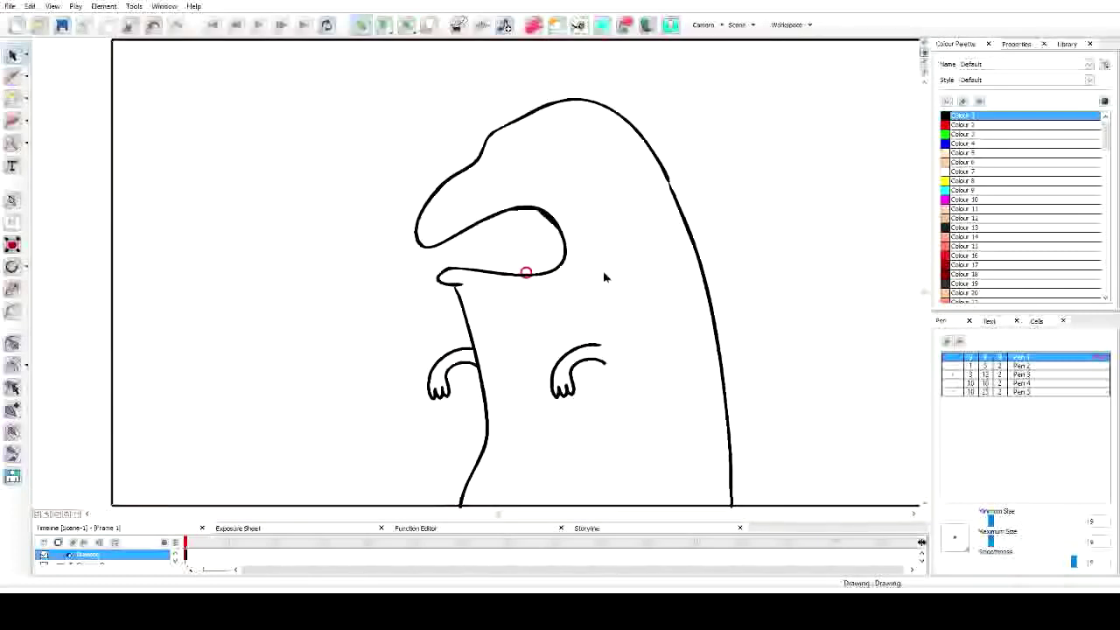
{"action": "left_click", "coordinate": [12, 76]}
{"action": "scroll", "coordinate": [497, 200], "scroll_direction": "down", "scroll_amount": 2}
{"action": "key", "text": "1"}
{"action": "scroll", "coordinate": [560, 223], "scroll_direction": "up", "scroll_amount": 1}
{"action": "key", "text": "2"}
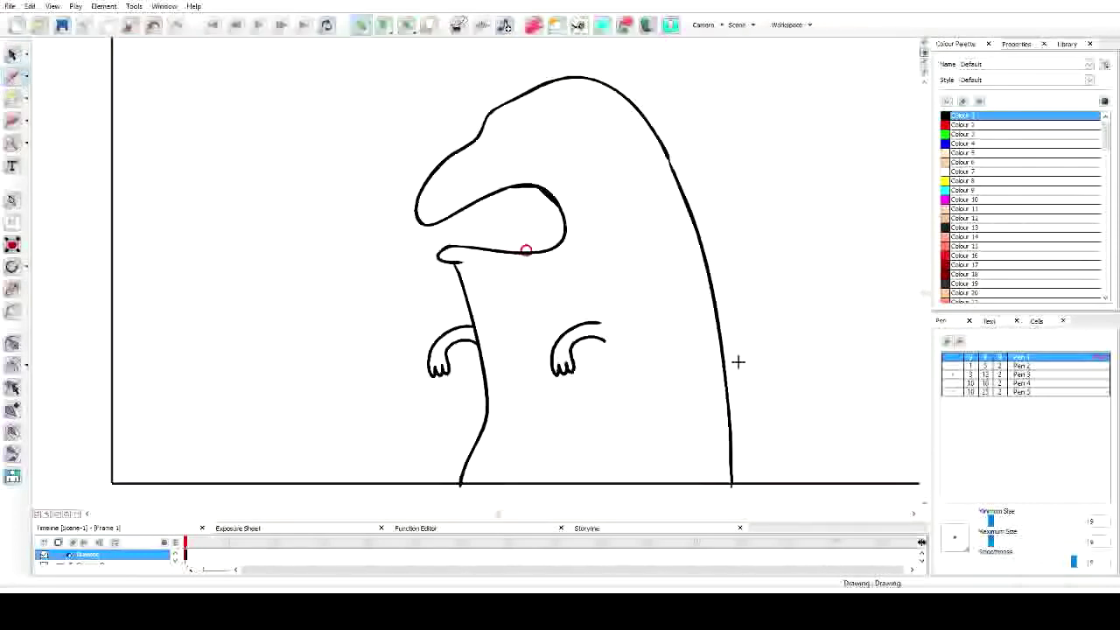
{"action": "left_click_drag", "start_coordinate": [768, 360], "coordinate": [652, 348]}
{"action": "mouse_move", "coordinate": [674, 475]}
{"action": "left_mouse_down"}
{"action": "mouse_move", "coordinate": [700, 380]}
{"action": "mouse_move", "coordinate": [698, 289]}
{"action": "mouse_move", "coordinate": [673, 217]}
{"action": "mouse_move", "coordinate": [733, 332]}
{"action": "mouse_move", "coordinate": [743, 424]}
{"action": "left_mouse_up"}
{"action": "left_click_drag", "start_coordinate": [739, 475], "coordinate": [738, 477]}
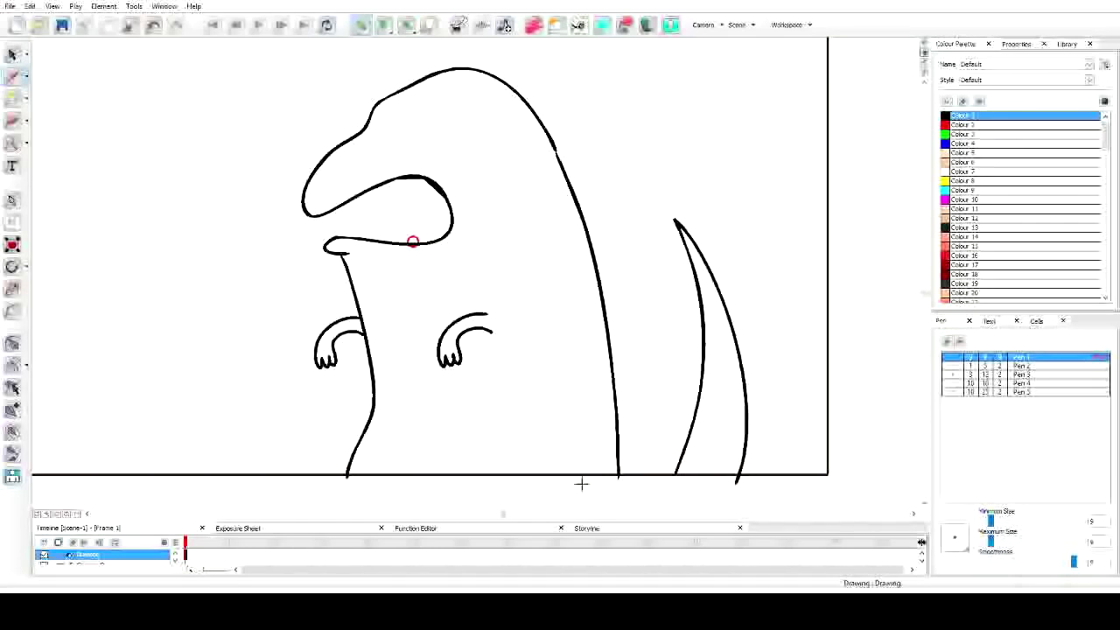
Step: Draw a short curved jaw crease just below and behind the corner of the mouth
{"action": "key", "text": "2"}
{"action": "key", "text": "1"}
{"action": "key", "text": "1"}
{"action": "key", "text": "1"}
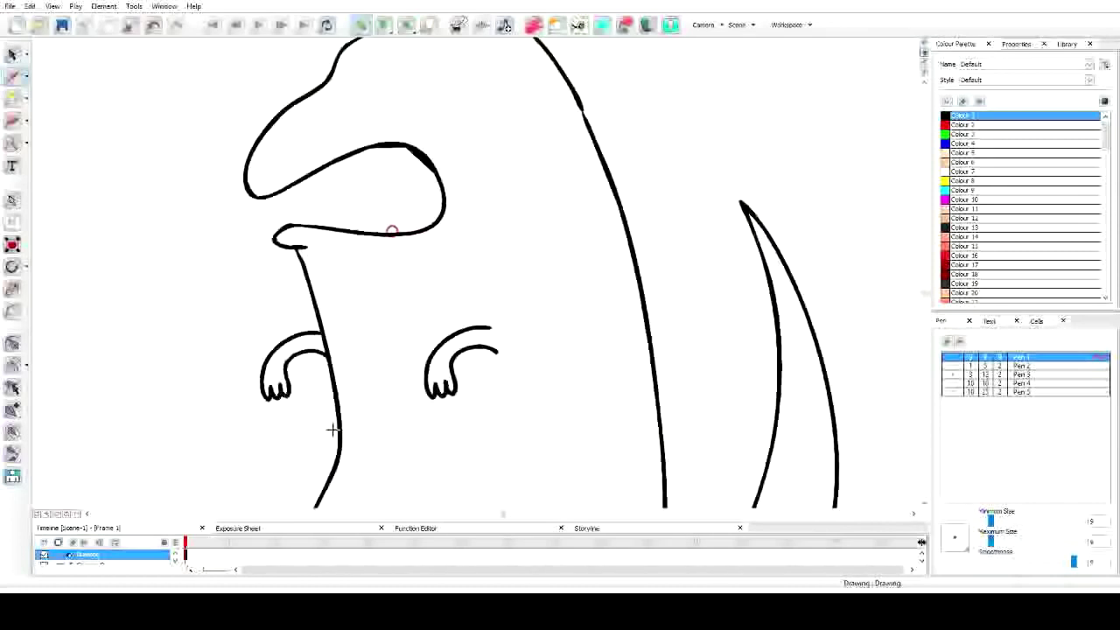
{"action": "mouse_move", "coordinate": [423, 340]}
{"action": "left_mouse_down"}
{"action": "mouse_move", "coordinate": [466, 342]}
{"action": "mouse_move", "coordinate": [509, 319]}
{"action": "mouse_move", "coordinate": [522, 295]}
{"action": "left_mouse_up"}
Step: Draw a row of pointed lower teeth along the lower jaw inside the open mouth
{"action": "key", "text": "1"}
{"action": "key", "text": "1"}
{"action": "key", "text": "1"}
{"action": "key", "text": "1"}
{"action": "key", "text": "2"}
{"action": "key", "text": "2"}
{"action": "key", "text": "2"}
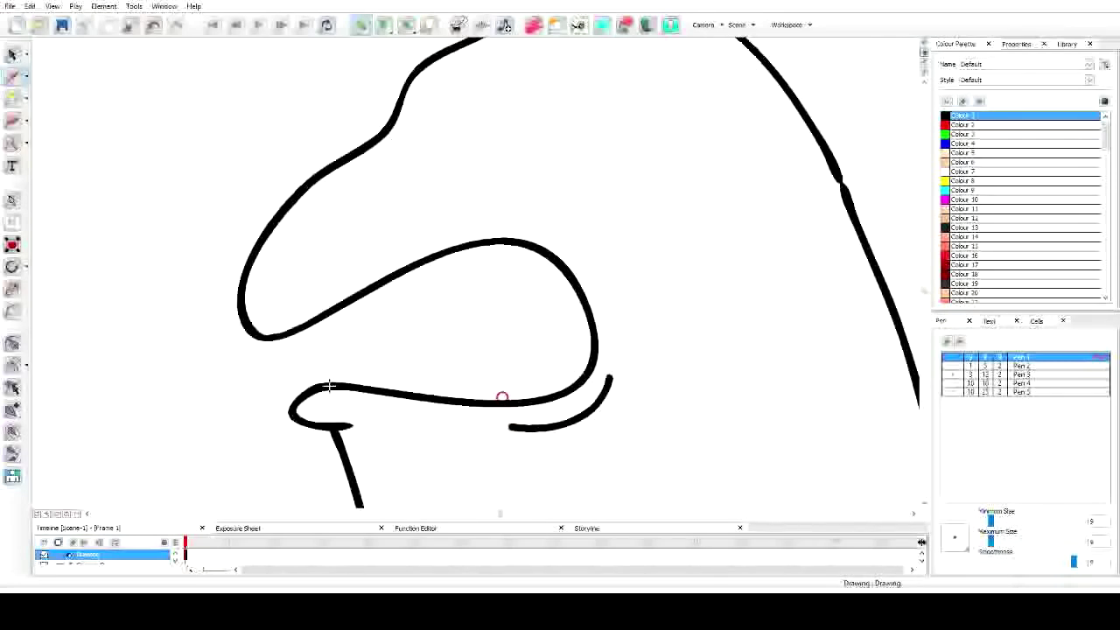
{"action": "mouse_move", "coordinate": [329, 361]}
{"action": "left_mouse_down"}
{"action": "mouse_move", "coordinate": [337, 335]}
{"action": "mouse_move", "coordinate": [383, 365]}
{"action": "mouse_move", "coordinate": [407, 317]}
{"action": "mouse_move", "coordinate": [452, 356]}
{"action": "mouse_move", "coordinate": [478, 300]}
{"action": "mouse_move", "coordinate": [517, 347]}
{"action": "mouse_move", "coordinate": [534, 287]}
{"action": "mouse_move", "coordinate": [576, 327]}
{"action": "mouse_move", "coordinate": [577, 294]}
{"action": "mouse_move", "coordinate": [580, 328]}
{"action": "mouse_move", "coordinate": [549, 354]}
{"action": "mouse_move", "coordinate": [518, 345]}
{"action": "mouse_move", "coordinate": [513, 363]}
{"action": "mouse_move", "coordinate": [485, 367]}
{"action": "mouse_move", "coordinate": [450, 357]}
{"action": "mouse_move", "coordinate": [431, 379]}
{"action": "mouse_move", "coordinate": [372, 391]}
{"action": "left_mouse_up"}
Step: Draw a zigzag row of upper teeth hanging from the mouth's upper edge
{"action": "key", "text": "1"}
{"action": "key", "text": "1"}
{"action": "key", "text": "1"}
{"action": "key", "text": "1"}
{"action": "key", "text": "1"}
{"action": "key", "text": "2"}
{"action": "key", "text": "2"}
{"action": "key", "text": "2"}
{"action": "scroll", "coordinate": [436, 391], "scroll_direction": "up", "scroll_amount": 2}
{"action": "mouse_move", "coordinate": [269, 342]}
{"action": "left_mouse_down"}
{"action": "mouse_move", "coordinate": [310, 370]}
{"action": "mouse_move", "coordinate": [335, 313]}
{"action": "mouse_move", "coordinate": [385, 331]}
{"action": "mouse_move", "coordinate": [405, 275]}
{"action": "mouse_move", "coordinate": [451, 314]}
{"action": "mouse_move", "coordinate": [475, 244]}
{"action": "mouse_move", "coordinate": [509, 296]}
{"action": "mouse_move", "coordinate": [534, 250]}
{"action": "left_mouse_up"}
Step: Try a short extra line across the top of one upper tooth, and undo it
{"action": "scroll", "coordinate": [479, 315], "scroll_direction": "down", "scroll_amount": 4}
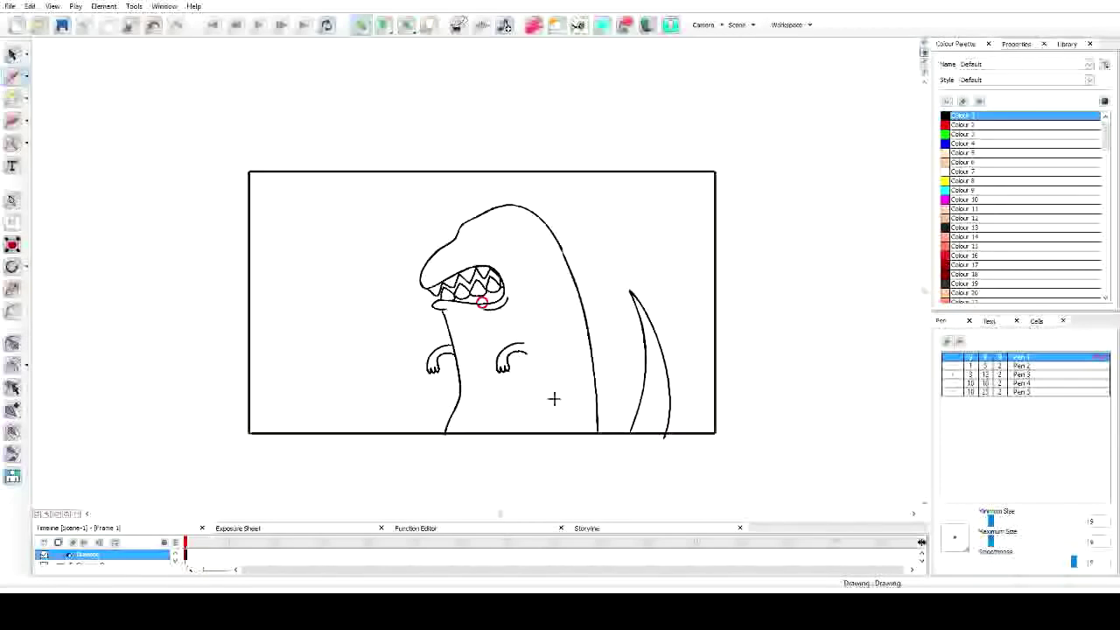
{"action": "scroll", "coordinate": [522, 334], "scroll_direction": "up", "scroll_amount": 3}
{"action": "scroll", "coordinate": [522, 334], "scroll_direction": "up", "scroll_amount": 2}
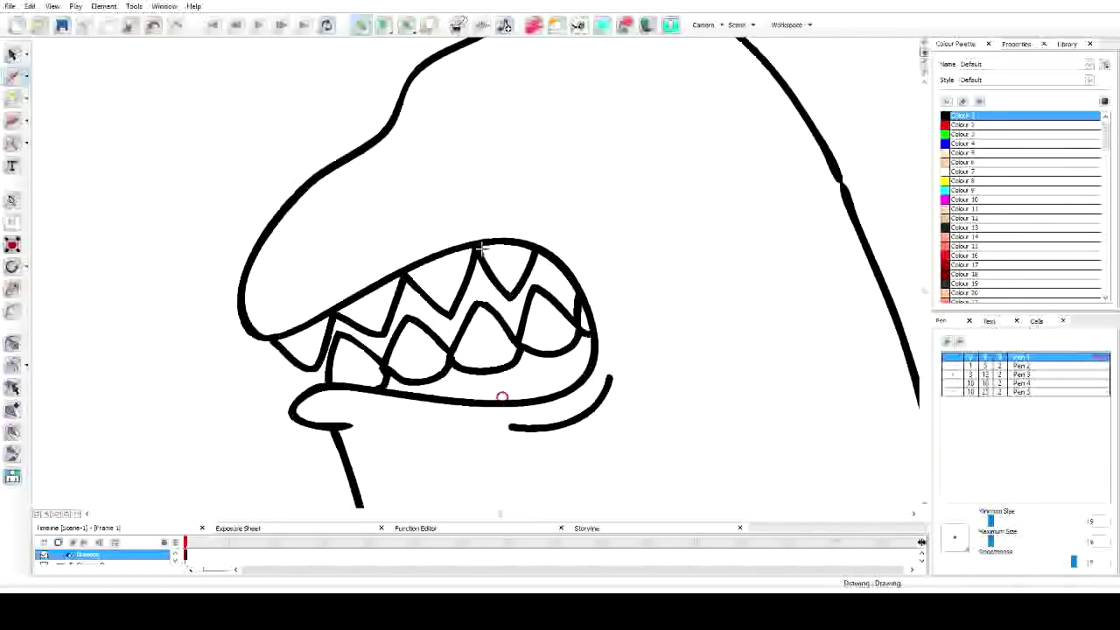
{"action": "left_click_drag", "start_coordinate": [472, 254], "coordinate": [402, 275]}
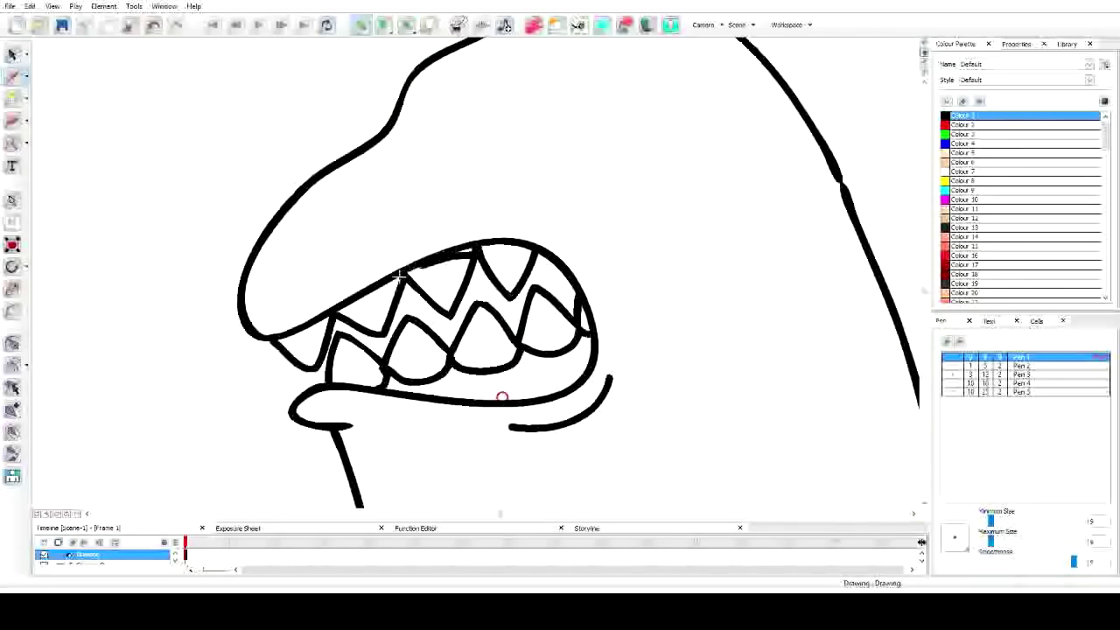
{"action": "key", "text": "ctrl+z"}
Step: Fill the gap between the upper and lower teeth with black Colour 1 and switch back to the drawing brush
{"action": "scroll", "coordinate": [518, 302], "scroll_direction": "down", "scroll_amount": 3}
{"action": "scroll", "coordinate": [518, 301], "scroll_direction": "down", "scroll_amount": 3}
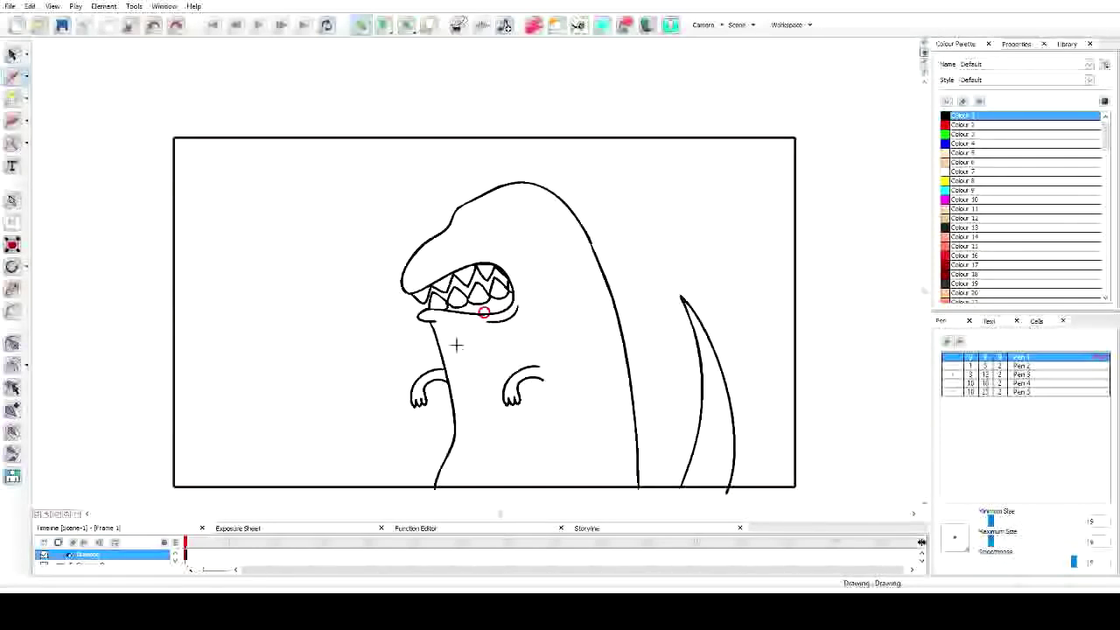
{"action": "scroll", "coordinate": [455, 342], "scroll_direction": "up", "scroll_amount": 3}
{"action": "scroll", "coordinate": [396, 321], "scroll_direction": "up", "scroll_amount": 1}
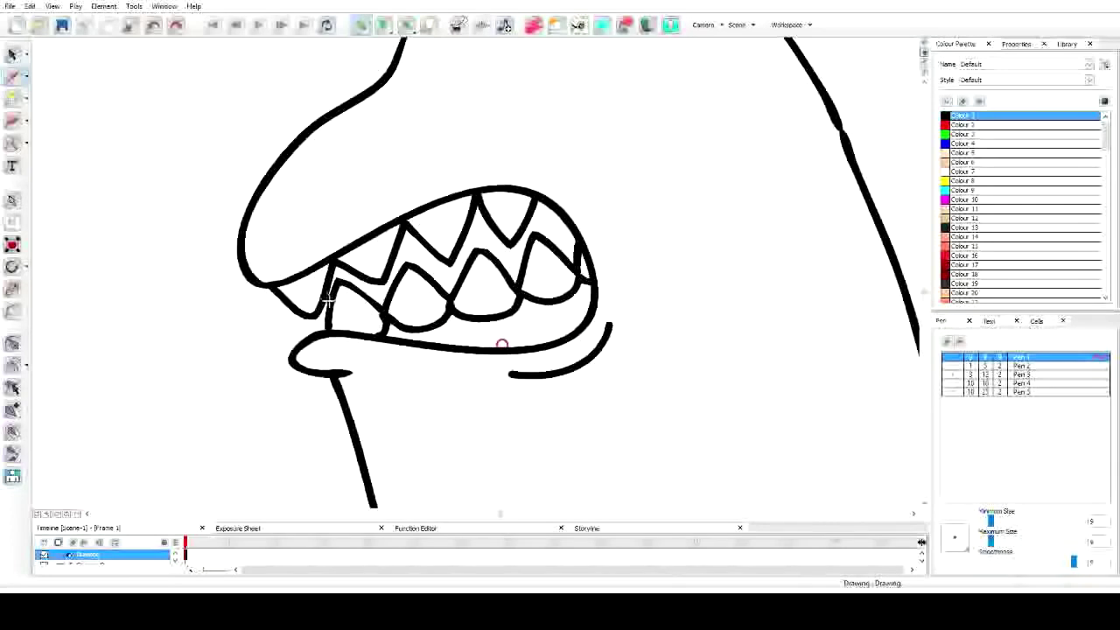
{"action": "scroll", "coordinate": [322, 350], "scroll_direction": "down", "scroll_amount": 4}
{"action": "scroll", "coordinate": [458, 333], "scroll_direction": "up", "scroll_amount": 1}
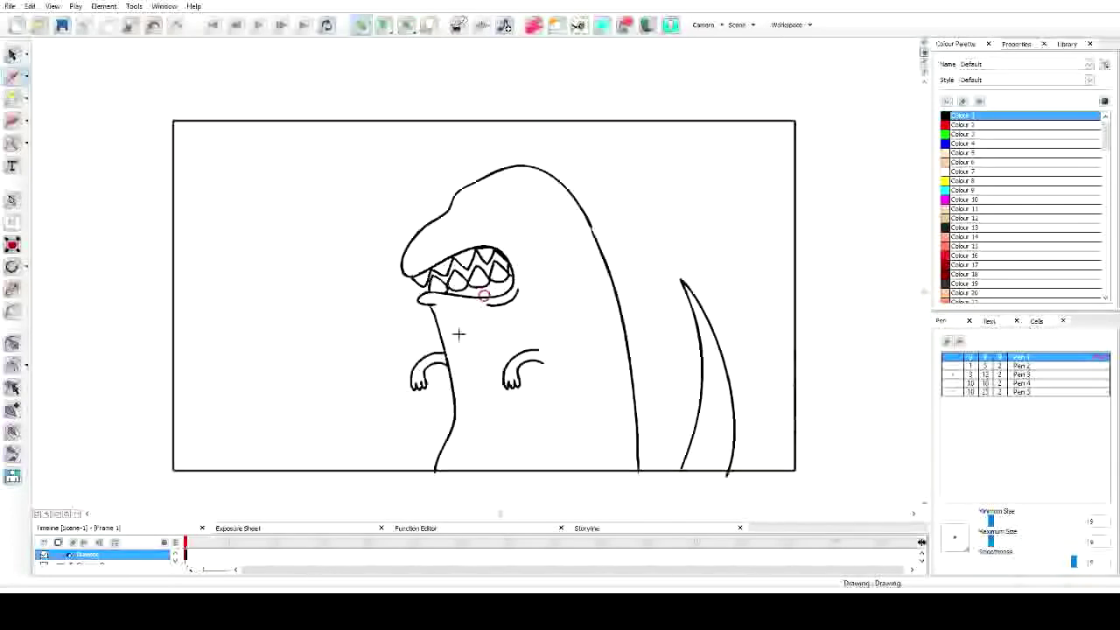
{"action": "key", "text": "2"}
{"action": "key", "text": "2"}
{"action": "key", "text": "2"}
{"action": "key", "text": "2"}
{"action": "left_click", "coordinate": [12, 99]}
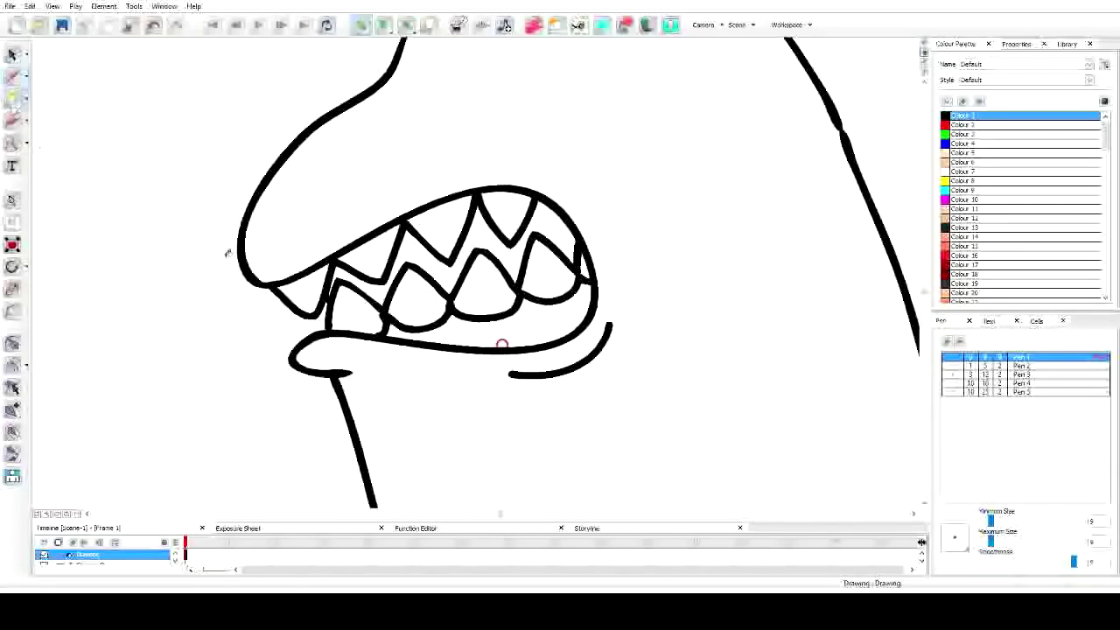
{"action": "left_click", "coordinate": [426, 267]}
{"action": "key", "text": "1"}
{"action": "key", "text": "1"}
{"action": "key", "text": "1"}
{"action": "key", "text": "1"}
{"action": "key", "text": "1"}
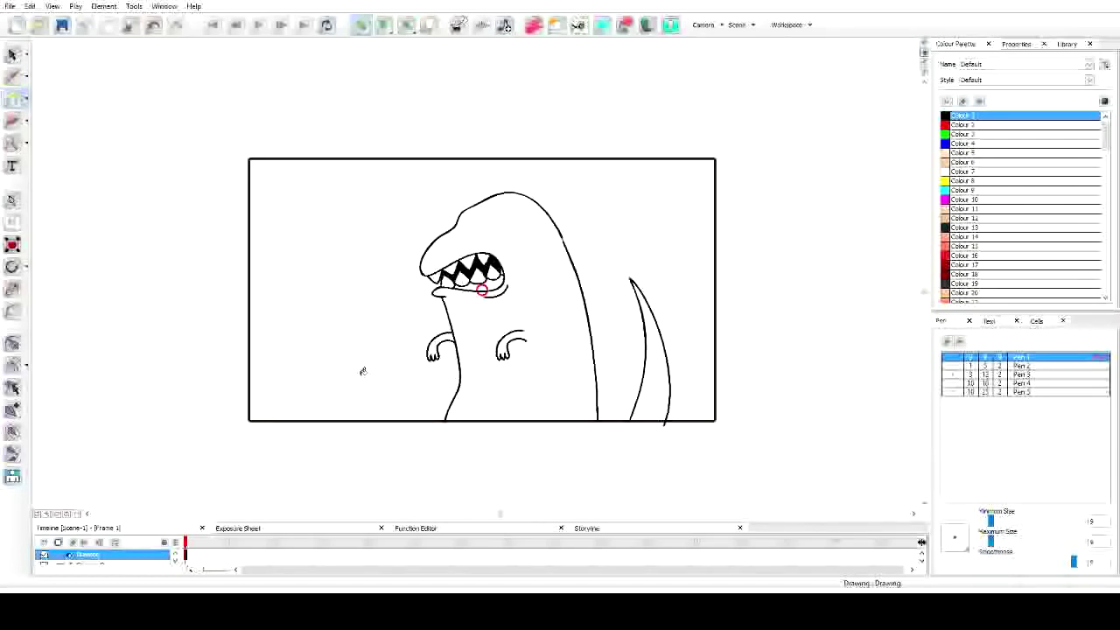
{"action": "left_click", "coordinate": [13, 76]}
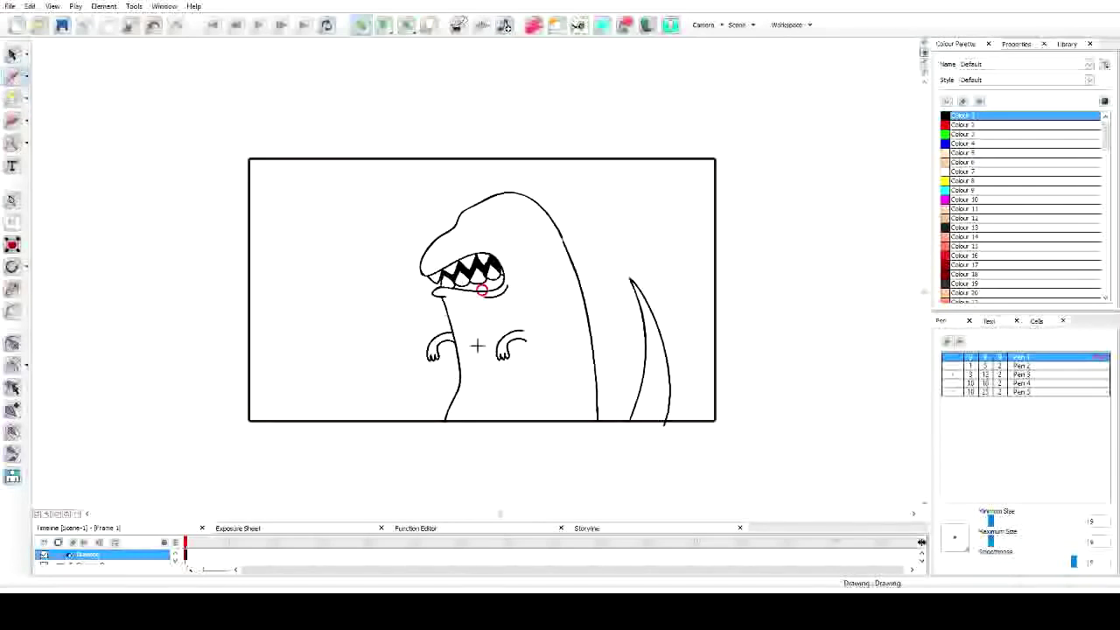
Step: Try a short curved belly line on the torso below the arms
{"action": "scroll", "coordinate": [480, 347], "scroll_direction": "up", "scroll_amount": 1}
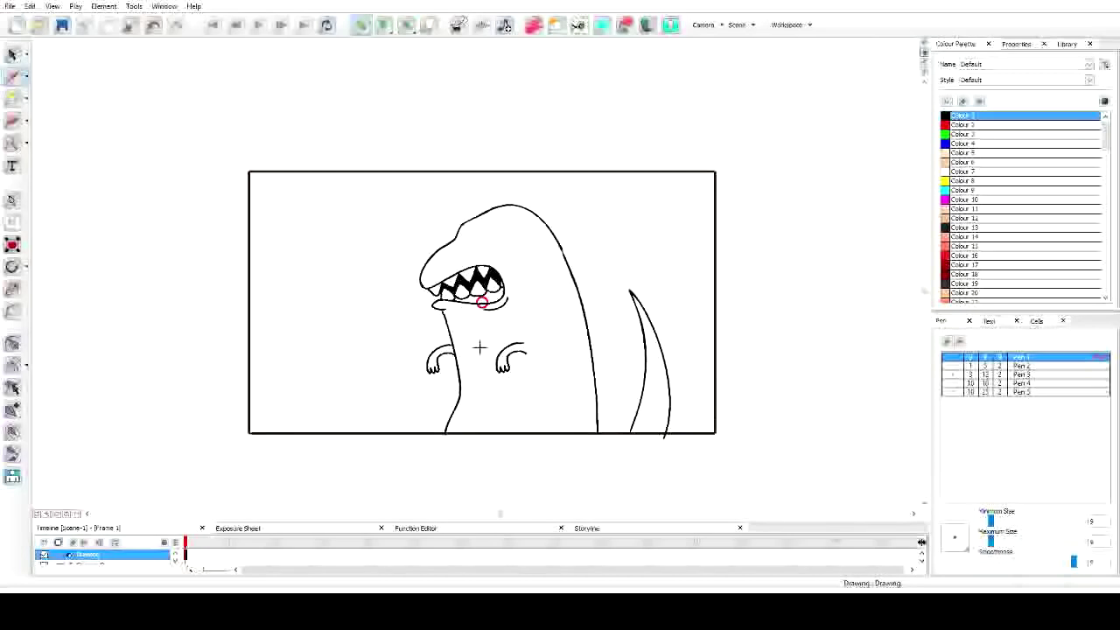
{"action": "scroll", "coordinate": [479, 347], "scroll_direction": "down", "scroll_amount": 2}
{"action": "key", "text": "2"}
{"action": "key", "text": "2"}
{"action": "scroll", "coordinate": [482, 397], "scroll_direction": "down", "scroll_amount": 2}
{"action": "key", "text": "2"}
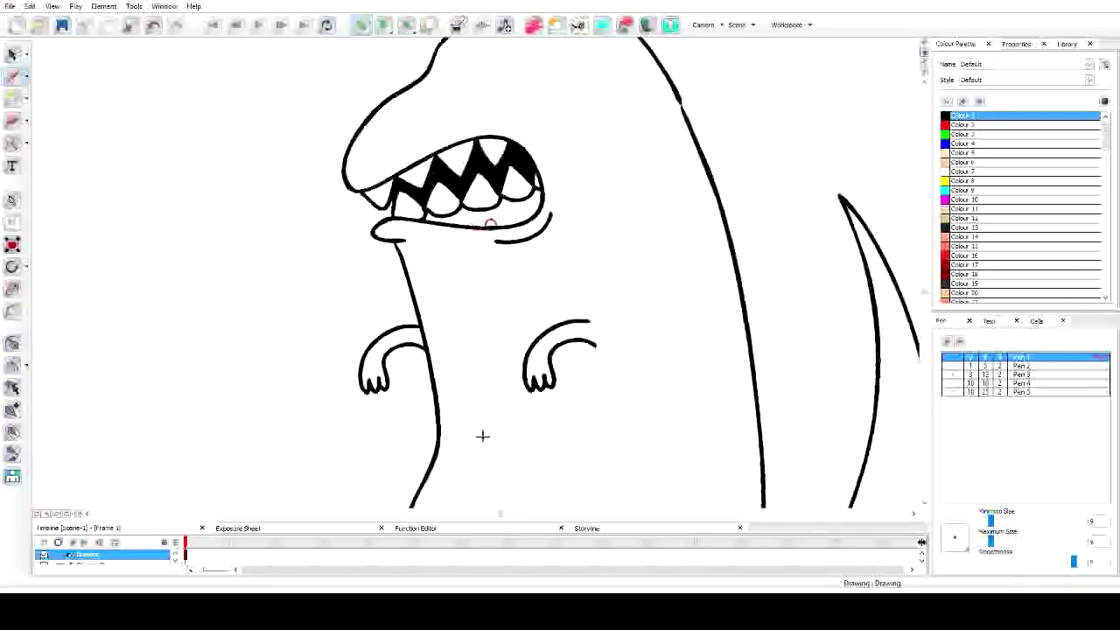
{"action": "scroll", "coordinate": [473, 411], "scroll_direction": "down", "scroll_amount": 2}
{"action": "left_click_drag", "start_coordinate": [479, 376], "coordinate": [521, 390]}
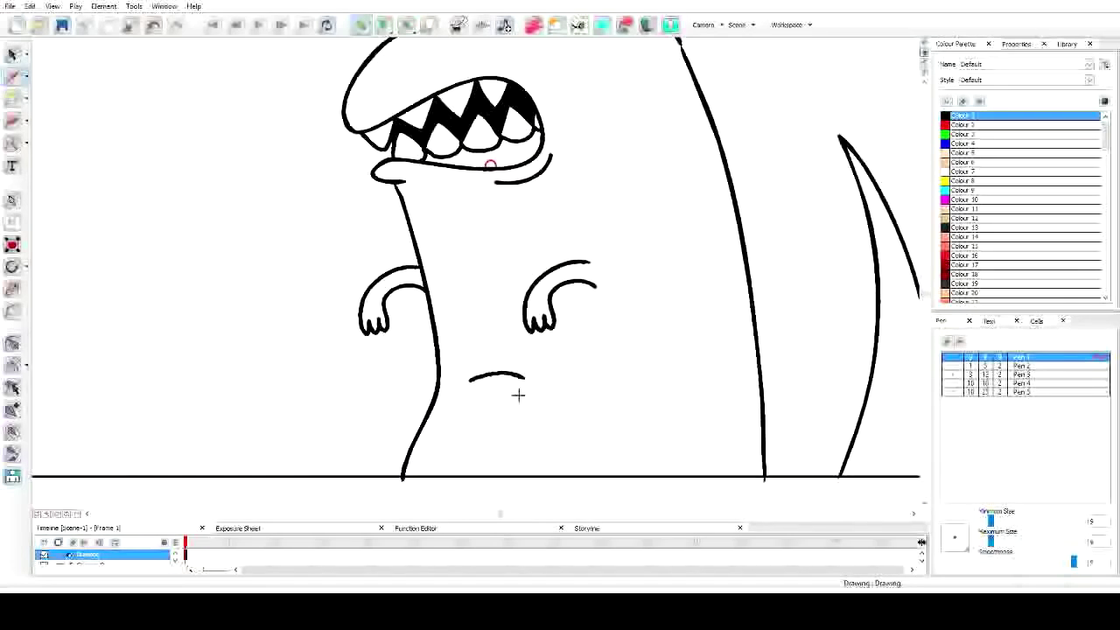
{"action": "scroll", "coordinate": [525, 400], "scroll_direction": "down", "scroll_amount": 4}
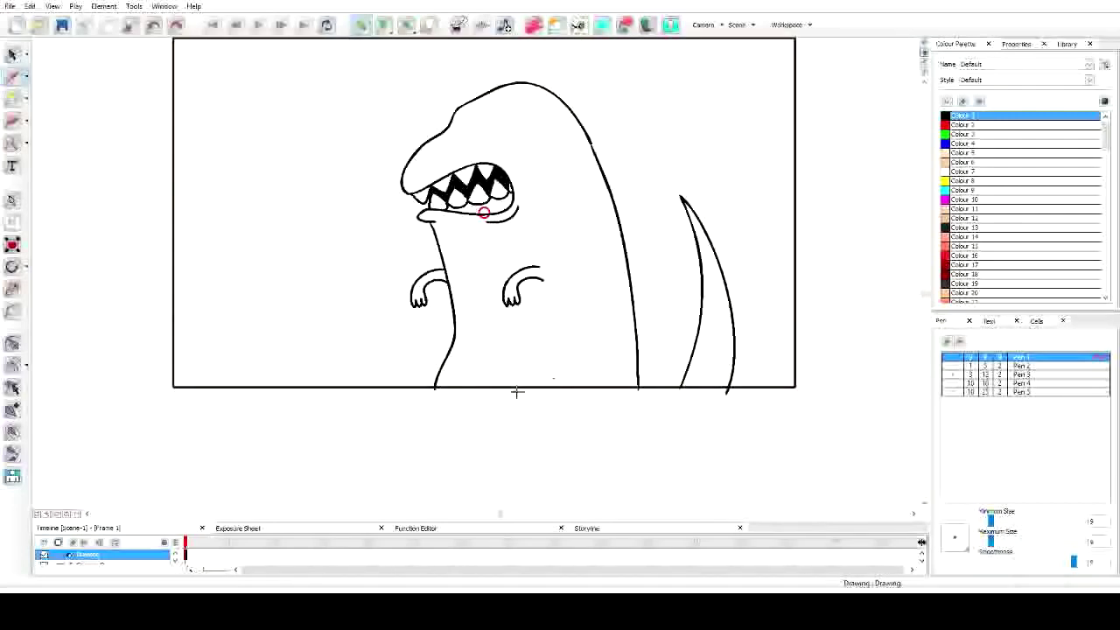
Step: Draw a small oval eye filled in black on the head above the mouth
{"action": "scroll", "coordinate": [516, 389], "scroll_direction": "up", "scroll_amount": 4}
{"action": "scroll", "coordinate": [153, 273], "scroll_direction": "down", "scroll_amount": 1}
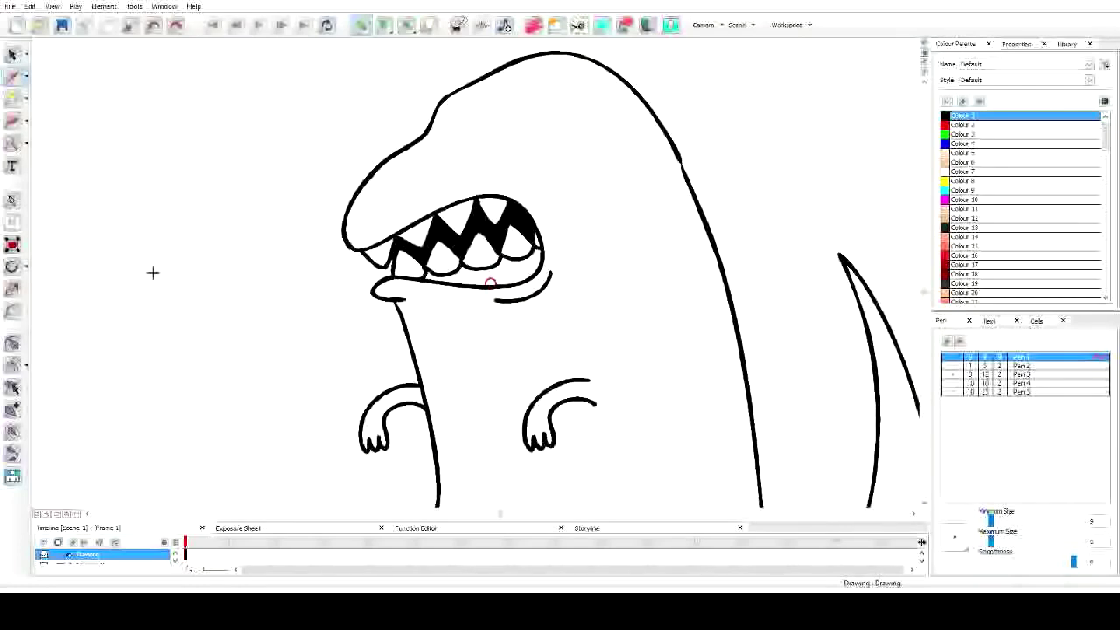
{"action": "scroll", "coordinate": [288, 279], "scroll_direction": "up", "scroll_amount": 2}
{"action": "scroll", "coordinate": [487, 254], "scroll_direction": "up", "scroll_amount": 4}
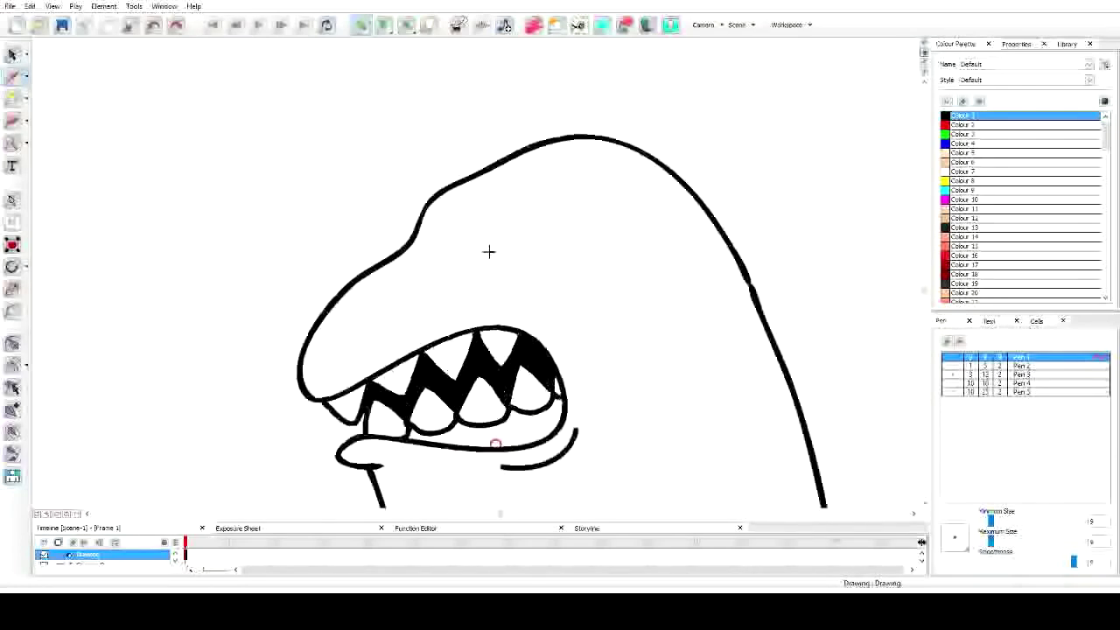
{"action": "mouse_move", "coordinate": [493, 257]}
{"action": "left_mouse_down"}
{"action": "mouse_move", "coordinate": [496, 232]}
{"action": "mouse_move", "coordinate": [516, 257]}
{"action": "mouse_move", "coordinate": [498, 248]}
{"action": "left_mouse_up"}
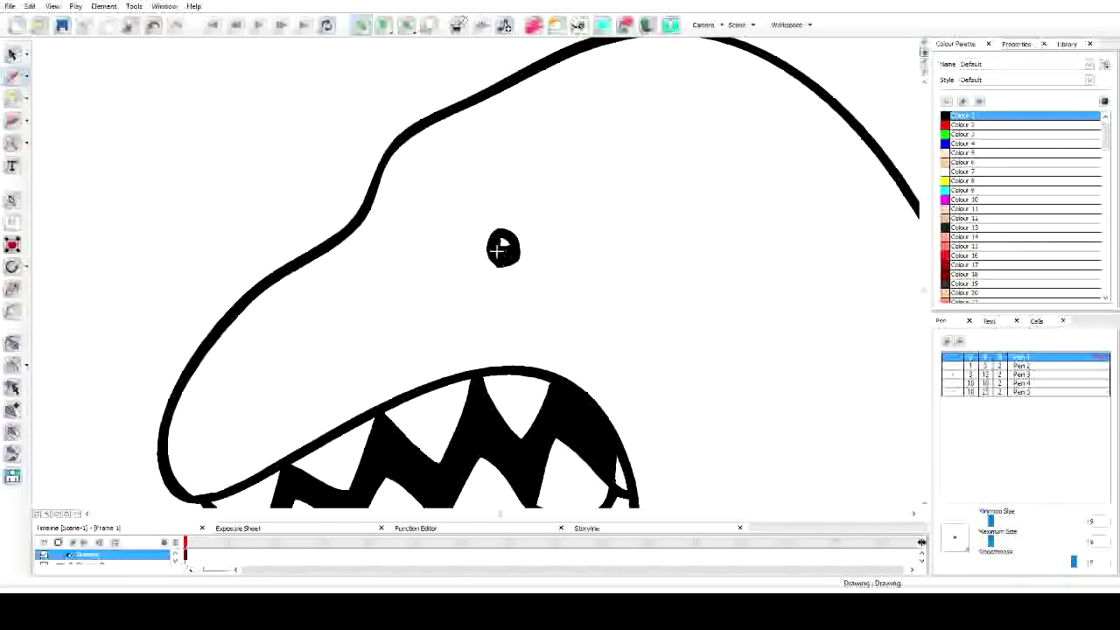
{"action": "scroll", "coordinate": [244, 264], "scroll_direction": "down", "scroll_amount": 4}
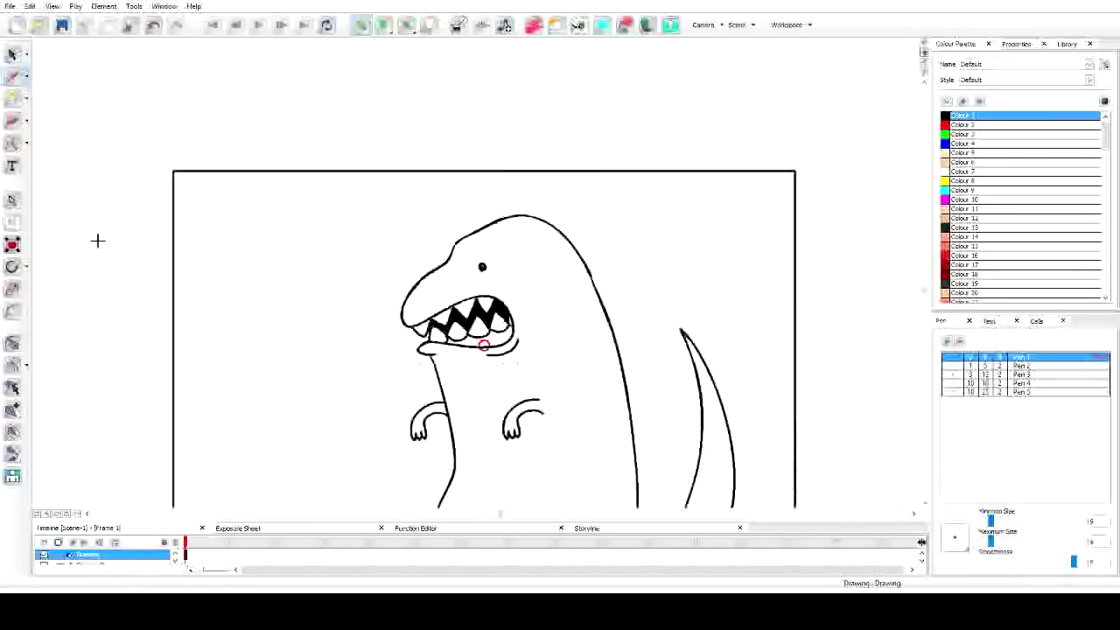
Step: Paint a small white highlight inside the black eye using Colour 7
{"action": "scroll", "coordinate": [97, 240], "scroll_direction": "up", "scroll_amount": 5}
{"action": "key", "text": "2"}
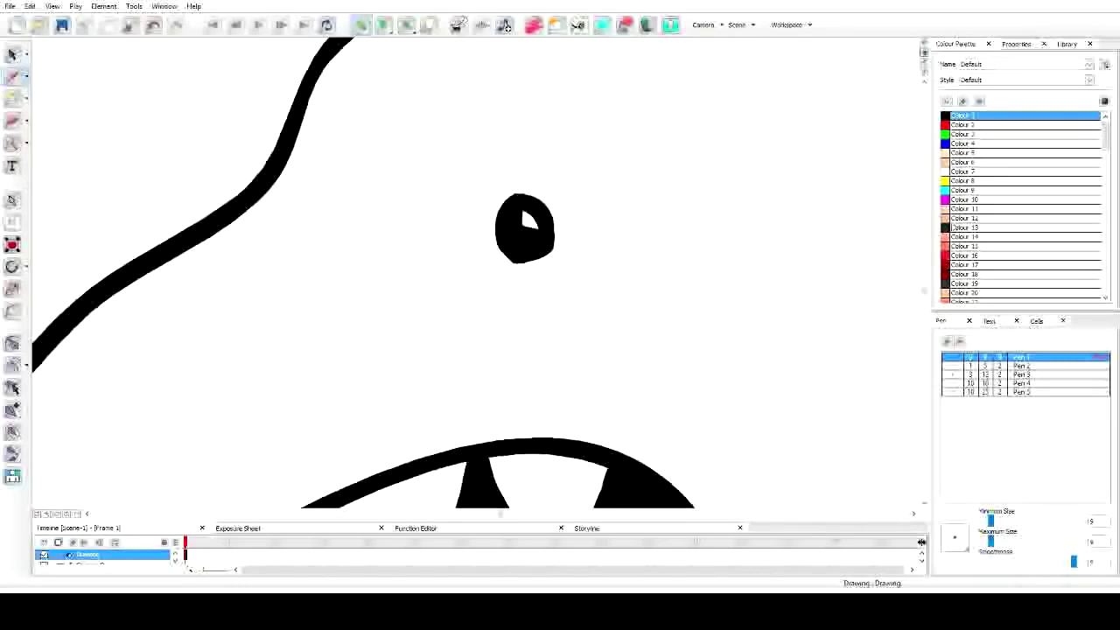
{"action": "left_click", "coordinate": [962, 172]}
{"action": "mouse_move", "coordinate": [528, 220]}
{"action": "left_mouse_down"}
{"action": "mouse_move", "coordinate": [509, 249]}
{"action": "mouse_move", "coordinate": [528, 225]}
{"action": "left_mouse_up"}
{"action": "key", "text": "ctrl+z"}
{"action": "key", "text": "ctrl+z"}
{"action": "key", "text": "ctrl+z"}
{"action": "key", "text": "x"}
{"action": "key", "text": "x"}
Step: Select the finished eye and place a copy of it beside the original as the second eye
{"action": "left_click", "coordinate": [12, 54]}
{"action": "left_click_drag", "start_coordinate": [469, 285], "coordinate": [457, 260]}
{"action": "key", "text": "x"}
{"action": "key", "text": "x"}
{"action": "key", "text": "x"}
{"action": "key", "text": "x"}
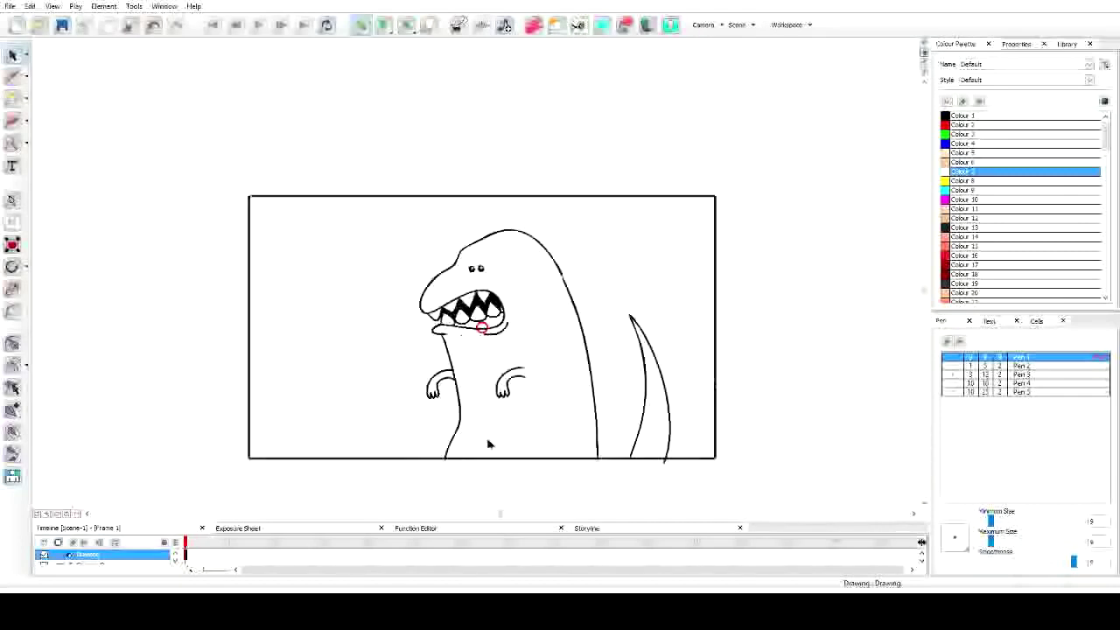
Step: Move the pair of eyes toward the snout, just below the brow dip of the head outline
{"action": "key", "text": "2"}
{"action": "key", "text": "2"}
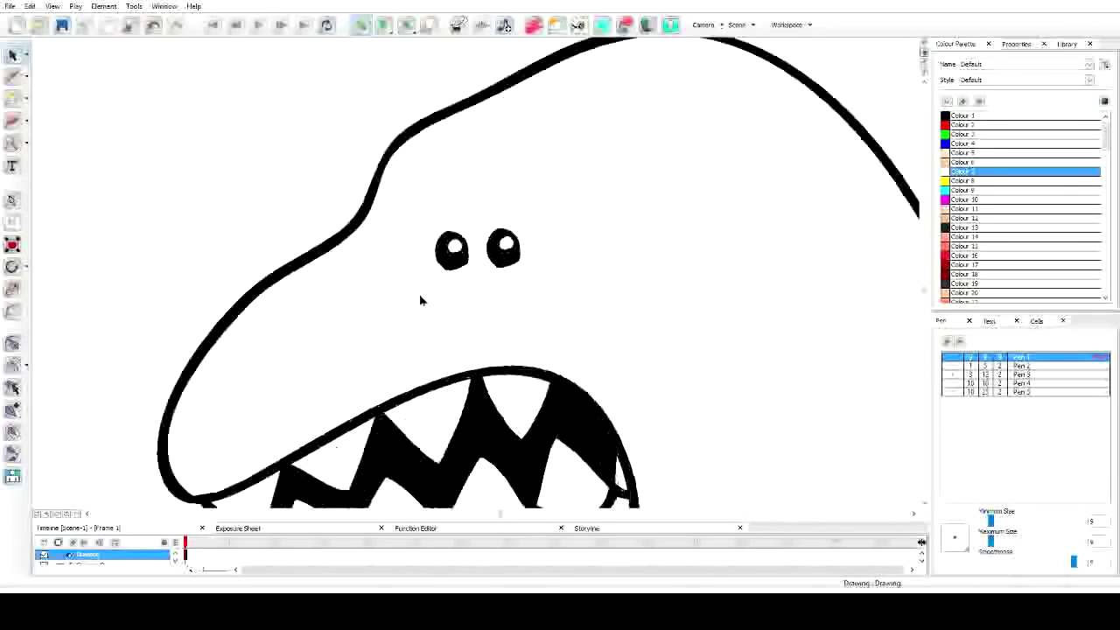
{"action": "key", "text": "1"}
{"action": "key", "text": "1"}
{"action": "key", "text": "1"}
{"action": "key", "text": "2"}
{"action": "key", "text": "2"}
{"action": "key", "text": "1"}
{"action": "key", "text": "1"}
{"action": "key", "text": "1"}
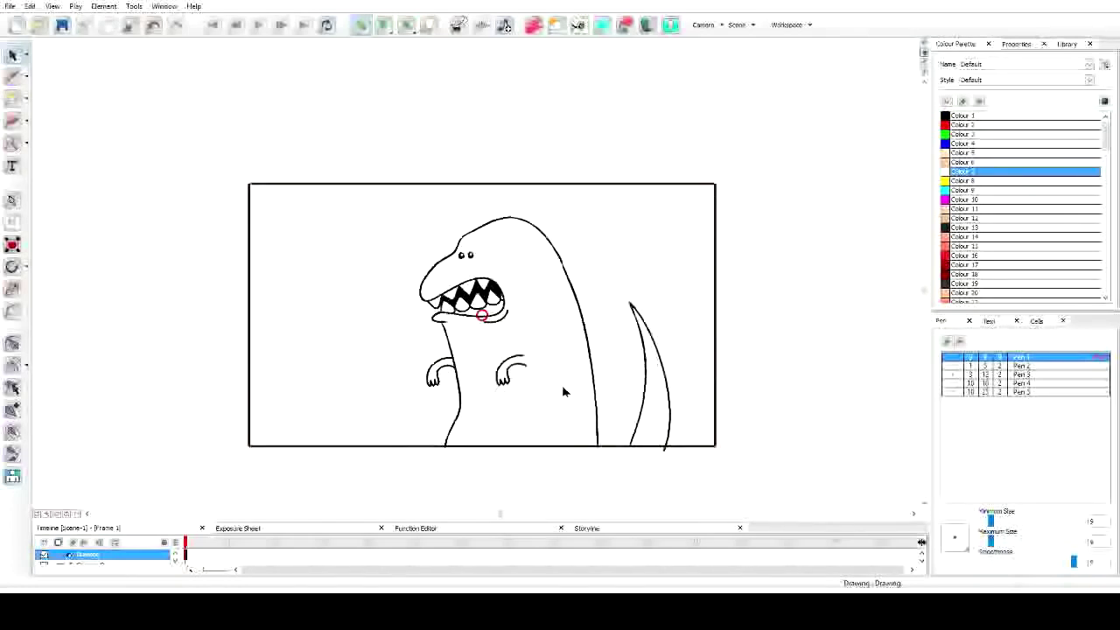
Step: Draw two small curved nostrils on the tip of the snout with the brush in black Colour 1
{"action": "key", "text": "2"}
{"action": "key", "text": "2"}
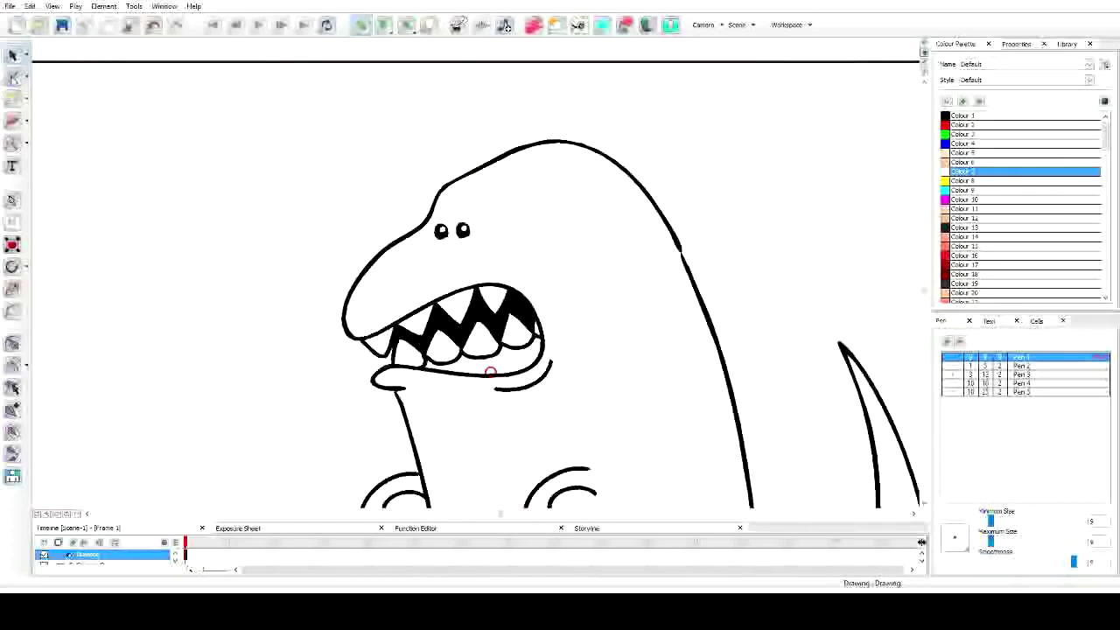
{"action": "key", "text": "2"}
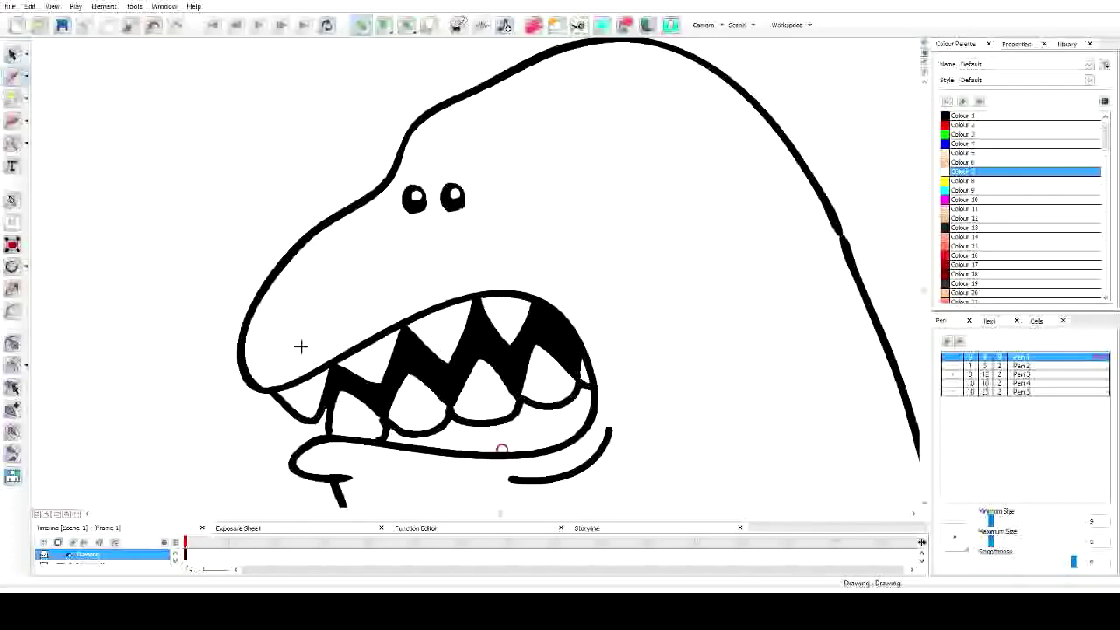
{"action": "left_click", "coordinate": [962, 115]}
{"action": "mouse_move", "coordinate": [312, 342]}
{"action": "left_mouse_down"}
{"action": "mouse_move", "coordinate": [320, 329]}
{"action": "mouse_move", "coordinate": [328, 342]}
{"action": "left_mouse_up"}
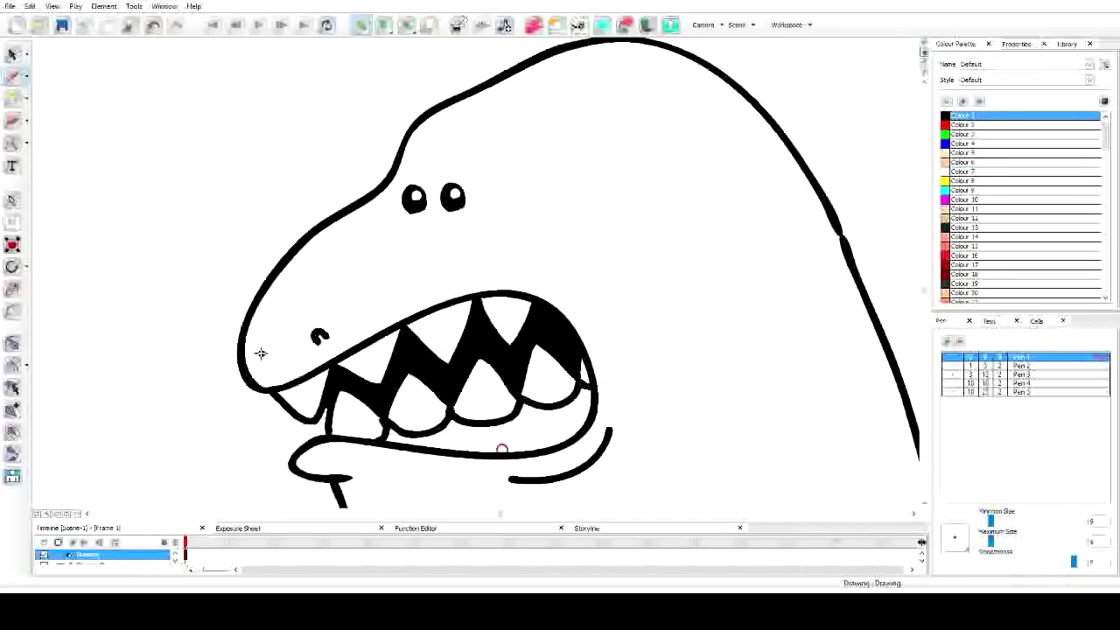
{"action": "key", "text": "1"}
{"action": "key", "text": "1"}
{"action": "key", "text": "1"}
{"action": "key", "text": "1"}
{"action": "key", "text": "1"}
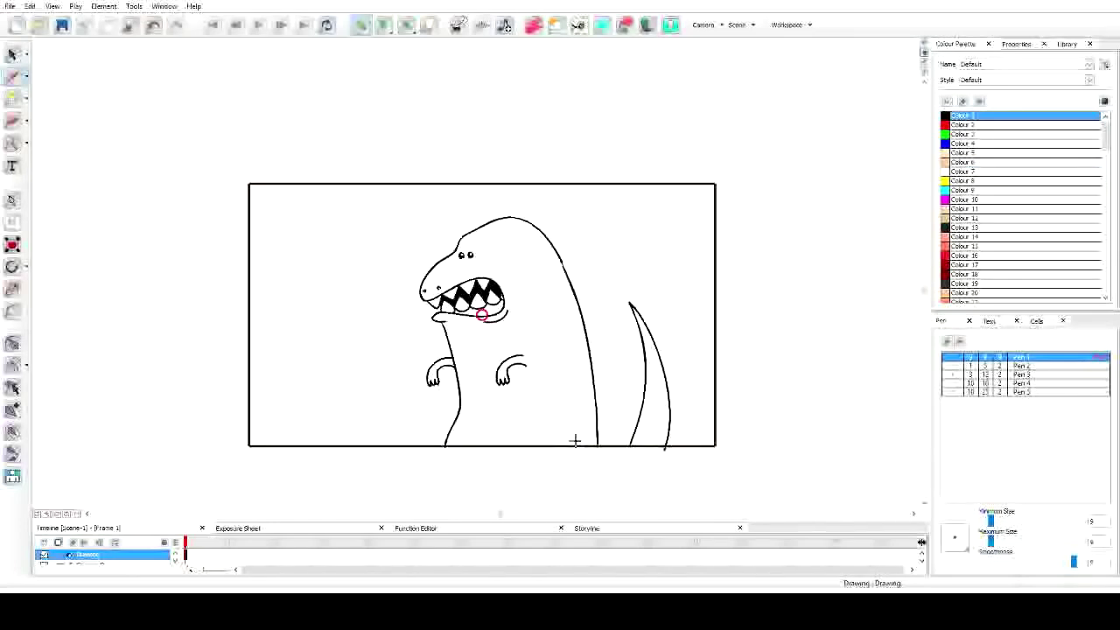
Step: Draw a row of triangular spikes over the top of the head and down the upper back
{"action": "scroll", "coordinate": [512, 370], "scroll_direction": "up", "scroll_amount": 5}
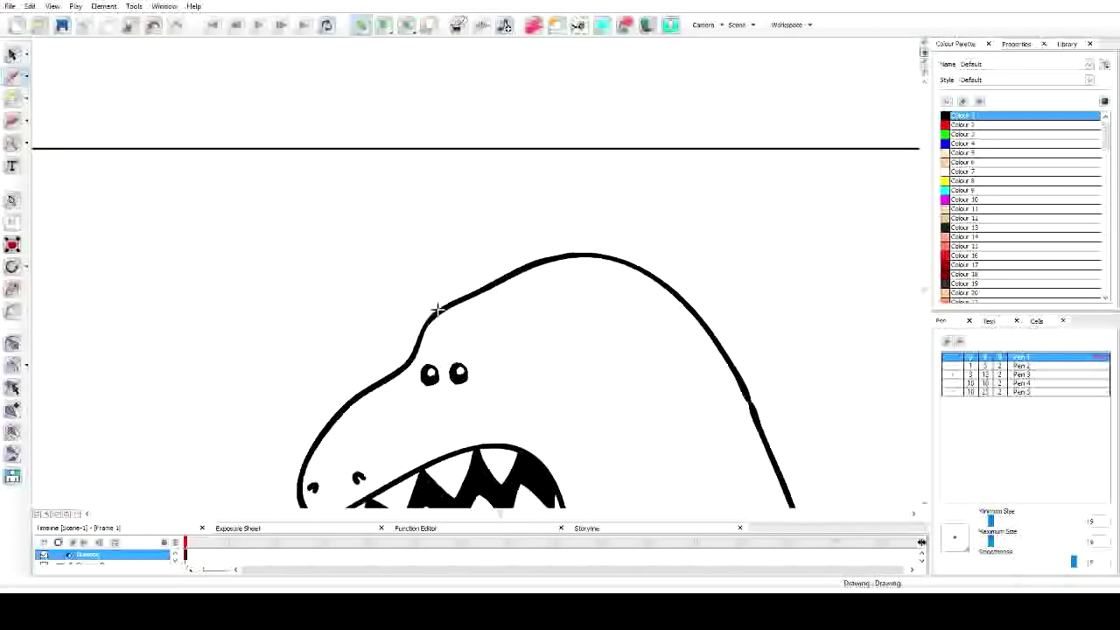
{"action": "mouse_move", "coordinate": [484, 285]}
{"action": "left_mouse_down"}
{"action": "mouse_move", "coordinate": [509, 236]}
{"action": "mouse_move", "coordinate": [535, 261]}
{"action": "mouse_move", "coordinate": [565, 226]}
{"action": "mouse_move", "coordinate": [584, 254]}
{"action": "mouse_move", "coordinate": [627, 231]}
{"action": "left_mouse_up"}
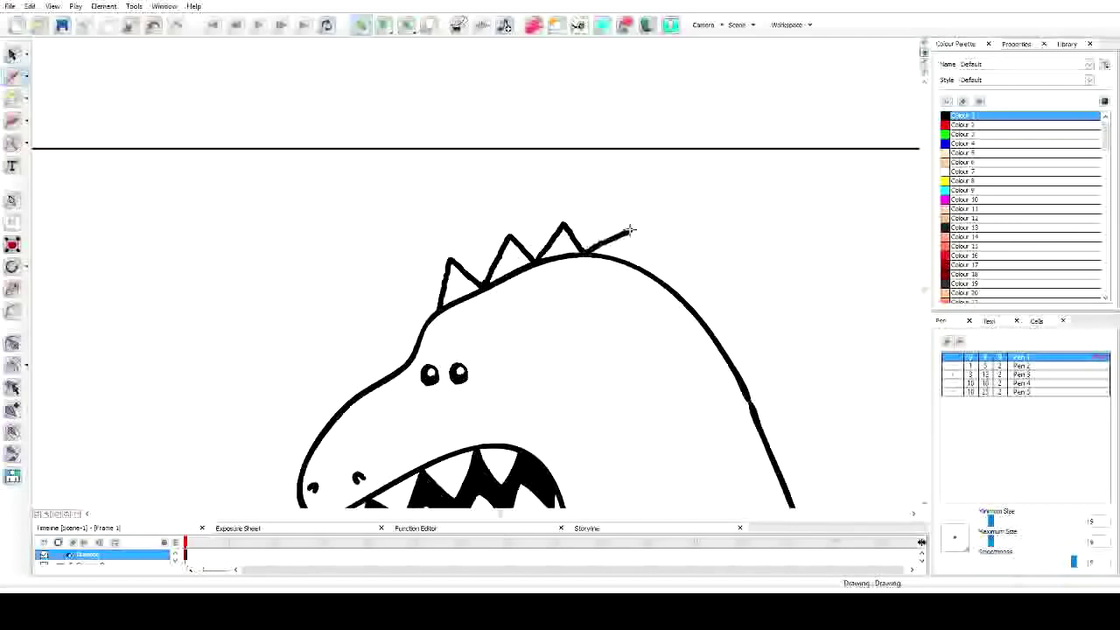
{"action": "left_click_drag", "start_coordinate": [644, 268], "coordinate": [691, 256]}
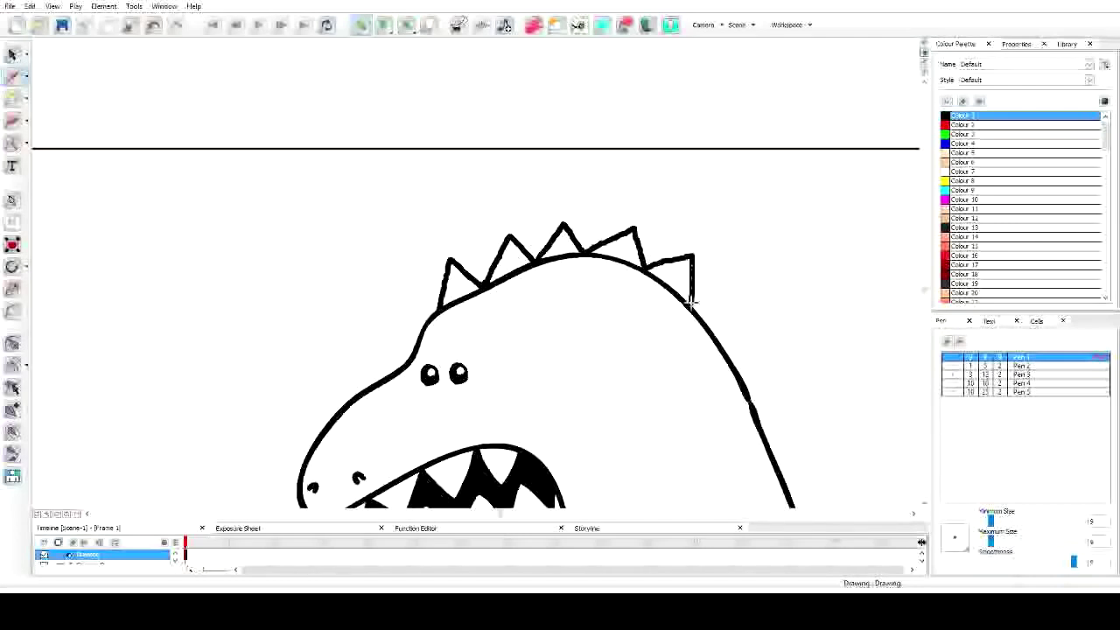
{"action": "mouse_move", "coordinate": [724, 345]}
{"action": "left_mouse_down"}
{"action": "mouse_move", "coordinate": [728, 354]}
{"action": "mouse_move", "coordinate": [555, 274]}
{"action": "mouse_move", "coordinate": [373, 157]}
{"action": "mouse_move", "coordinate": [440, 145]}
{"action": "mouse_move", "coordinate": [450, 158]}
{"action": "mouse_move", "coordinate": [440, 213]}
{"action": "mouse_move", "coordinate": [480, 203]}
{"action": "mouse_move", "coordinate": [463, 273]}
{"action": "mouse_move", "coordinate": [504, 279]}
{"action": "mouse_move", "coordinate": [486, 329]}
{"action": "mouse_move", "coordinate": [512, 320]}
{"action": "mouse_move", "coordinate": [521, 341]}
{"action": "mouse_move", "coordinate": [499, 404]}
{"action": "left_mouse_up"}
{"action": "scroll", "coordinate": [470, 353], "scroll_direction": "down", "scroll_amount": 5}
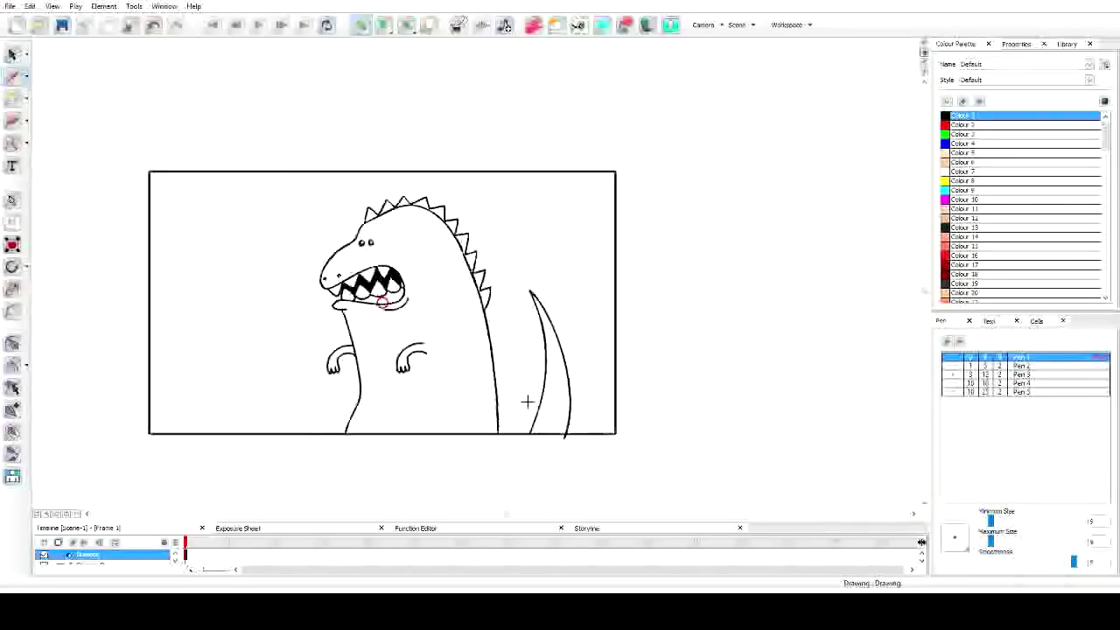
Step: Continue the row of triangular spikes down the lower back to the bottom edge of the frame
{"action": "scroll", "coordinate": [528, 401], "scroll_direction": "up", "scroll_amount": 2}
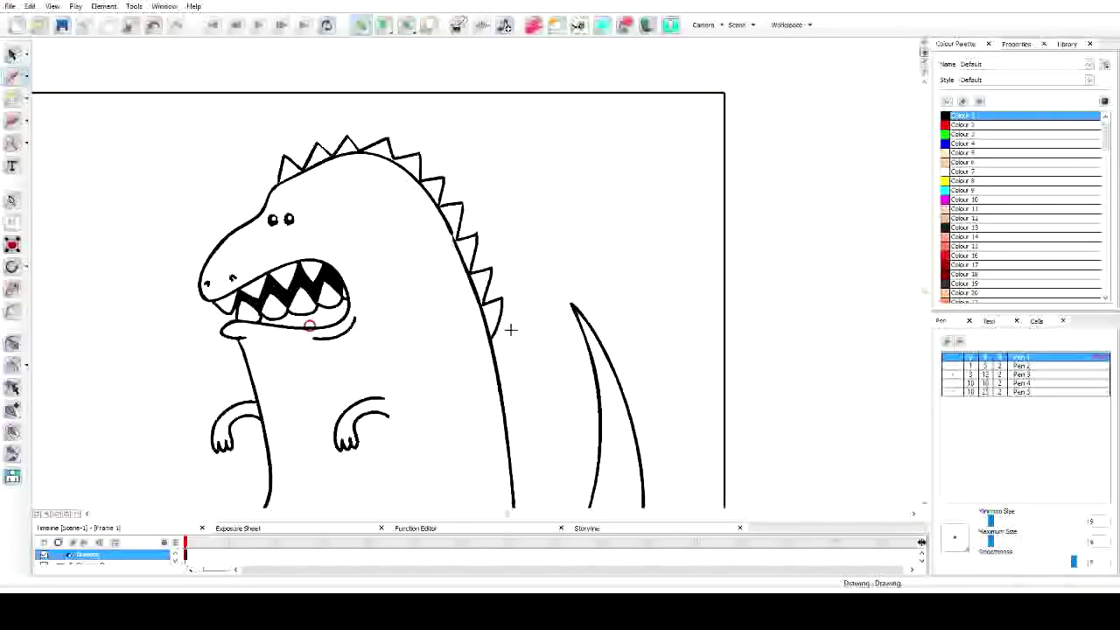
{"action": "scroll", "coordinate": [527, 399], "scroll_direction": "up", "scroll_amount": 3}
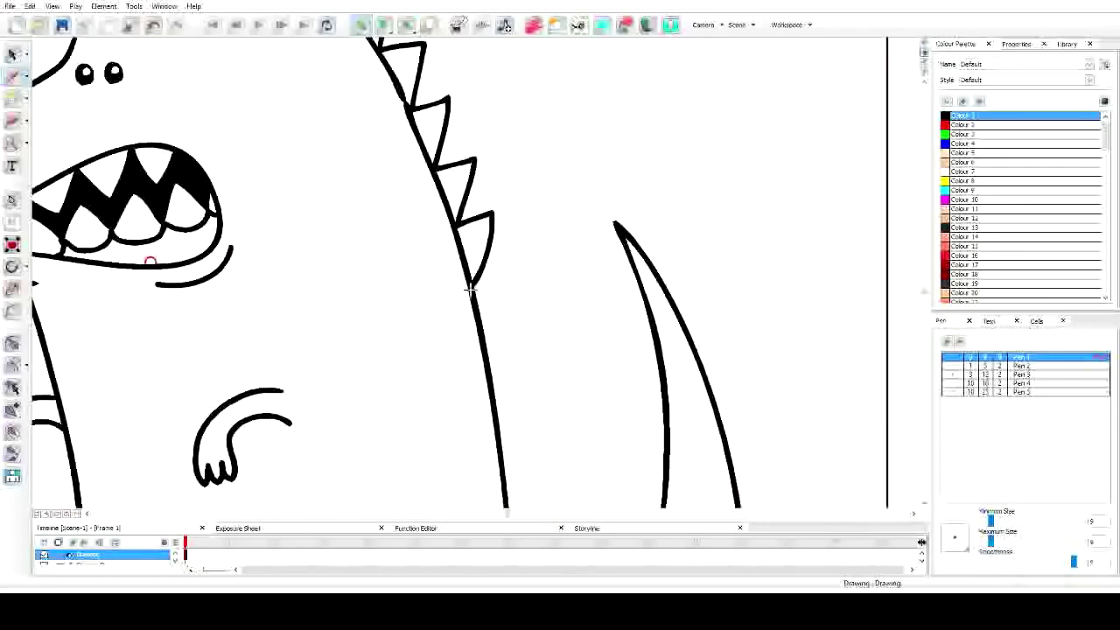
{"action": "mouse_move", "coordinate": [505, 281]}
{"action": "left_mouse_down"}
{"action": "mouse_move", "coordinate": [487, 355]}
{"action": "mouse_move", "coordinate": [514, 344]}
{"action": "mouse_move", "coordinate": [496, 410]}
{"action": "mouse_move", "coordinate": [466, 248]}
{"action": "mouse_move", "coordinate": [475, 203]}
{"action": "mouse_move", "coordinate": [456, 268]}
{"action": "mouse_move", "coordinate": [490, 260]}
{"action": "mouse_move", "coordinate": [461, 325]}
{"action": "mouse_move", "coordinate": [494, 320]}
{"action": "left_mouse_up"}
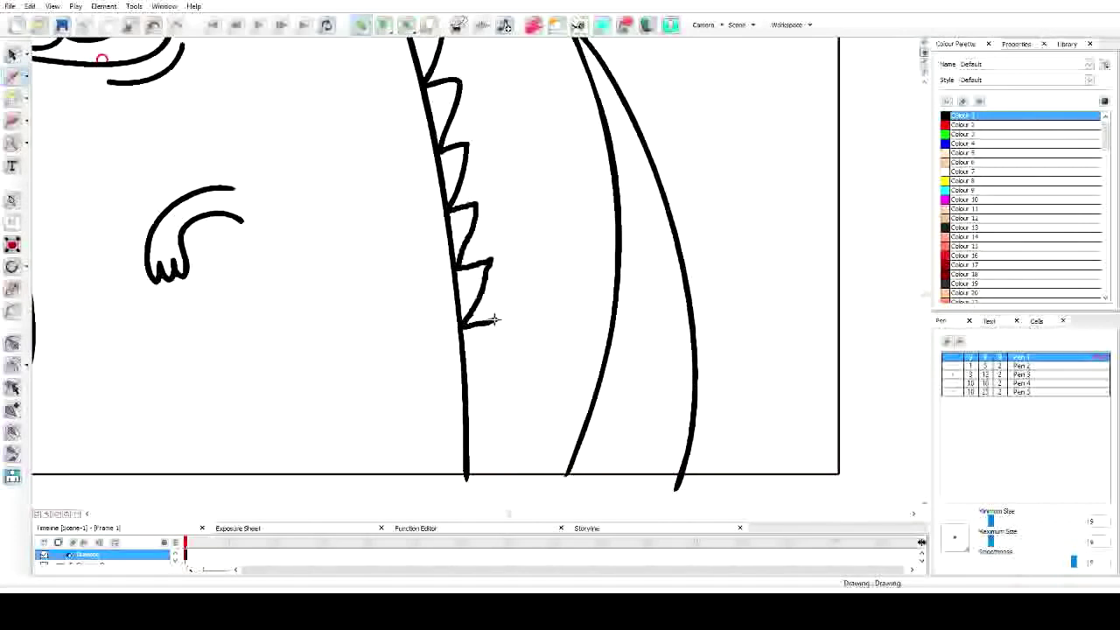
{"action": "mouse_move", "coordinate": [471, 367]}
{"action": "left_mouse_down"}
{"action": "mouse_move", "coordinate": [502, 372]}
{"action": "mouse_move", "coordinate": [468, 430]}
{"action": "mouse_move", "coordinate": [502, 424]}
{"action": "mouse_move", "coordinate": [470, 476]}
{"action": "left_mouse_up"}
{"action": "key", "text": "1"}
{"action": "key", "text": "1"}
{"action": "key", "text": "1"}
{"action": "key", "text": "1"}
{"action": "key", "text": "1"}
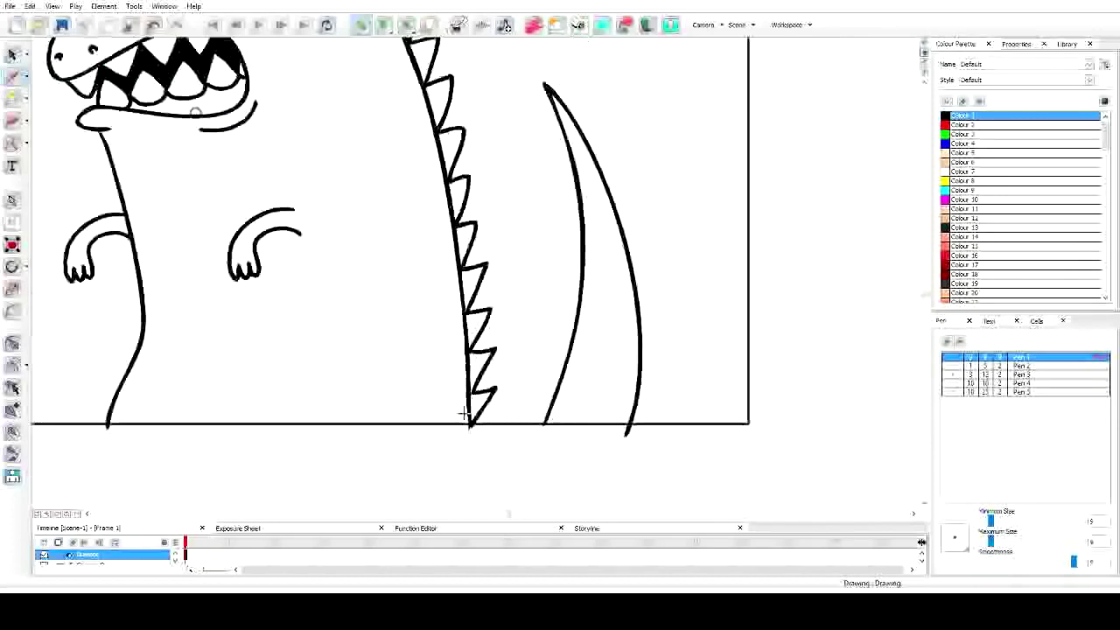
Step: Draw triangular spikes along the lower half of the tail's inner edge, undoing the first attempt
{"action": "scroll", "coordinate": [467, 389], "scroll_direction": "up", "scroll_amount": 5}
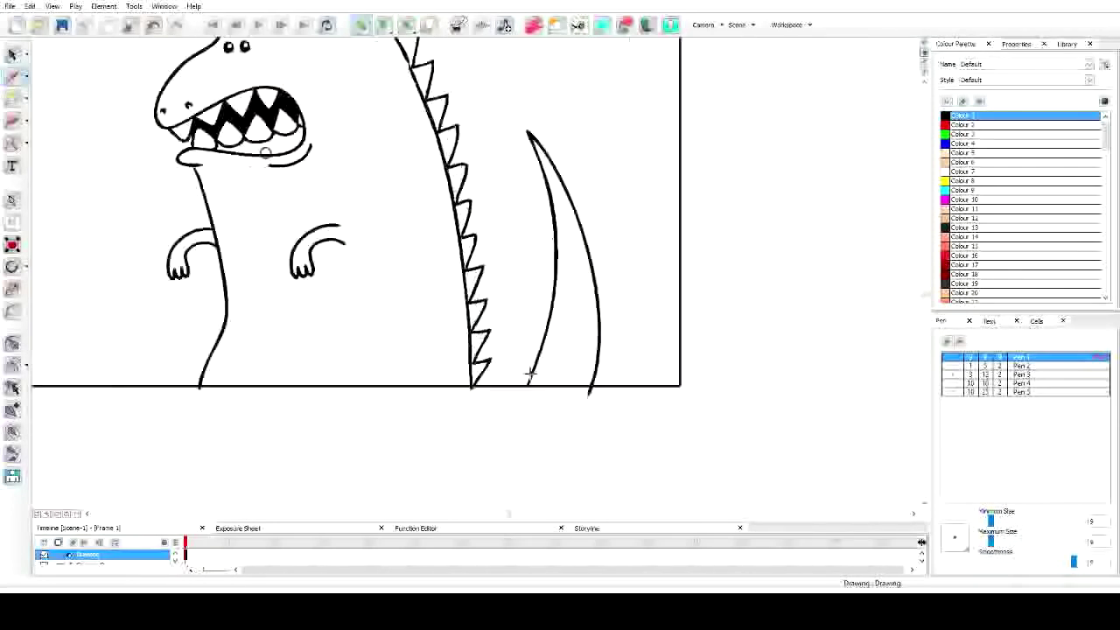
{"action": "mouse_move", "coordinate": [503, 503]}
{"action": "left_mouse_down"}
{"action": "mouse_move", "coordinate": [496, 444]}
{"action": "mouse_move", "coordinate": [520, 456]}
{"action": "mouse_move", "coordinate": [524, 365]}
{"action": "mouse_move", "coordinate": [546, 374]}
{"action": "mouse_move", "coordinate": [528, 290]}
{"action": "mouse_move", "coordinate": [551, 290]}
{"action": "mouse_move", "coordinate": [532, 225]}
{"action": "mouse_move", "coordinate": [551, 222]}
{"action": "mouse_move", "coordinate": [545, 332]}
{"action": "mouse_move", "coordinate": [537, 316]}
{"action": "mouse_move", "coordinate": [559, 311]}
{"action": "mouse_move", "coordinate": [521, 256]}
{"action": "mouse_move", "coordinate": [543, 252]}
{"action": "mouse_move", "coordinate": [518, 216]}
{"action": "left_mouse_up"}
{"action": "key", "text": "ctrl+z"}
{"action": "mouse_move", "coordinate": [565, 367]}
{"action": "left_mouse_down"}
{"action": "mouse_move", "coordinate": [533, 327]}
{"action": "mouse_move", "coordinate": [552, 308]}
{"action": "mouse_move", "coordinate": [521, 267]}
{"action": "mouse_move", "coordinate": [517, 255]}
{"action": "mouse_move", "coordinate": [535, 249]}
{"action": "mouse_move", "coordinate": [510, 194]}
{"action": "left_mouse_up"}
{"action": "scroll", "coordinate": [518, 305], "scroll_direction": "down", "scroll_amount": 5}
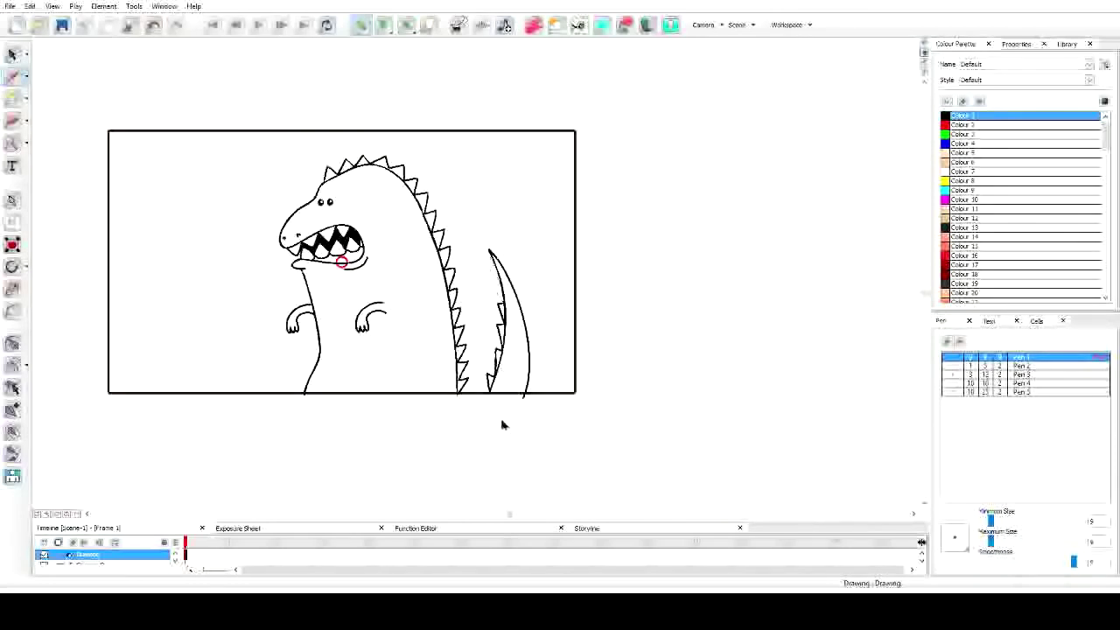
Step: Try more pointed spikes along the tail's inner edge up to its tip, and undo them
{"action": "scroll", "coordinate": [558, 353], "scroll_direction": "up", "scroll_amount": 2}
{"action": "left_click_drag", "start_coordinate": [542, 340], "coordinate": [520, 316]}
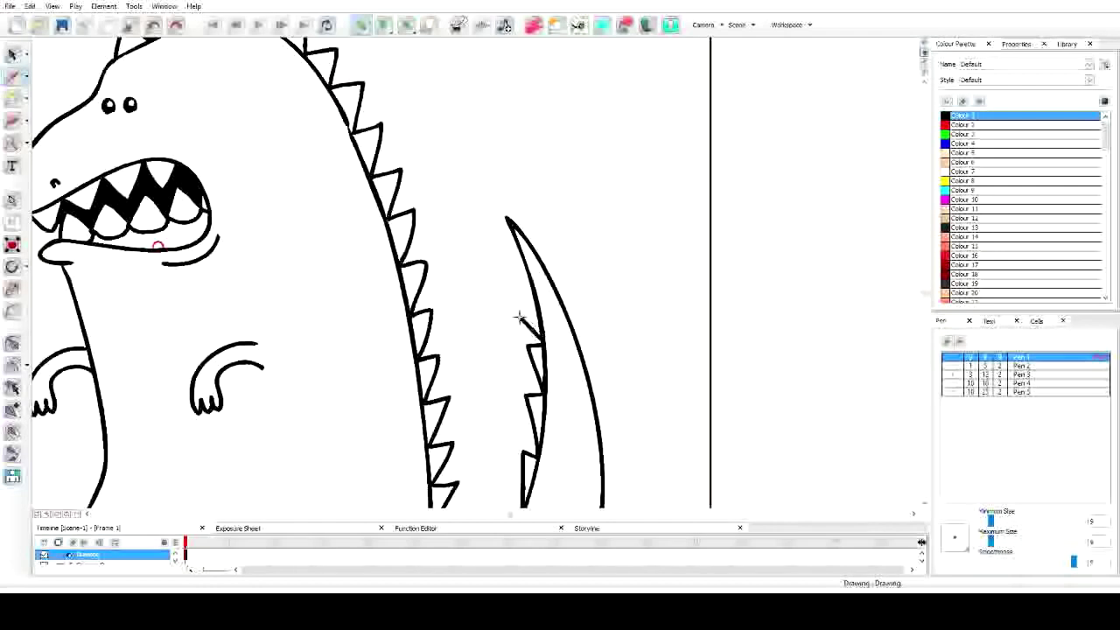
{"action": "left_click_drag", "start_coordinate": [519, 267], "coordinate": [502, 237]}
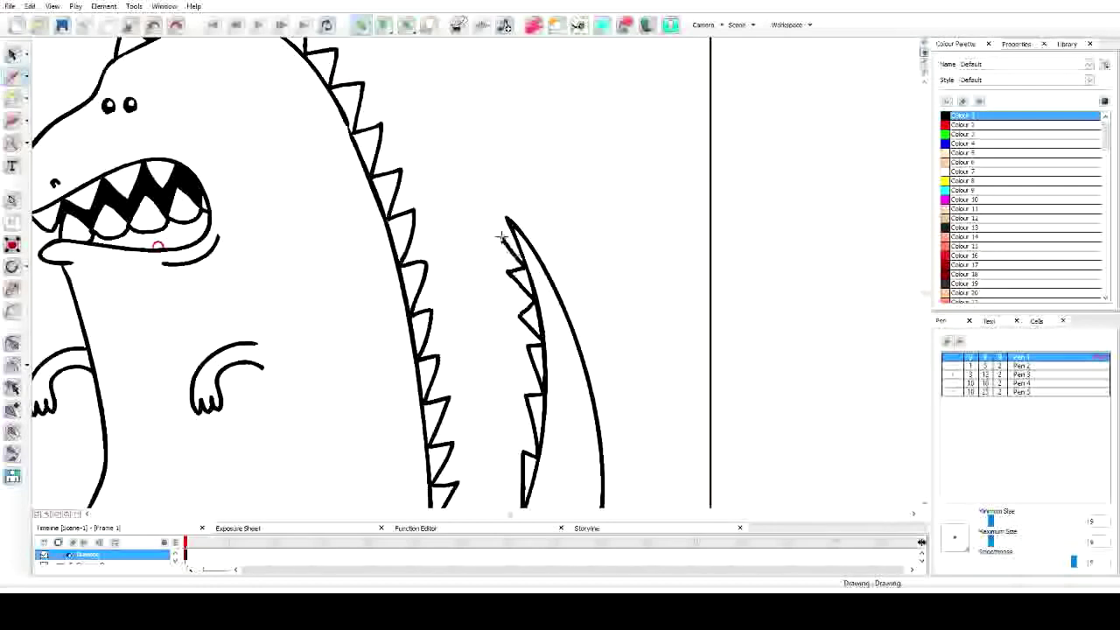
{"action": "scroll", "coordinate": [560, 432], "scroll_direction": "down", "scroll_amount": 3}
{"action": "key", "text": "ctrl+z"}
Step: Draw two small rounded bumps on the tail's inner edge above the spikes
{"action": "scroll", "coordinate": [564, 420], "scroll_direction": "up", "scroll_amount": 3}
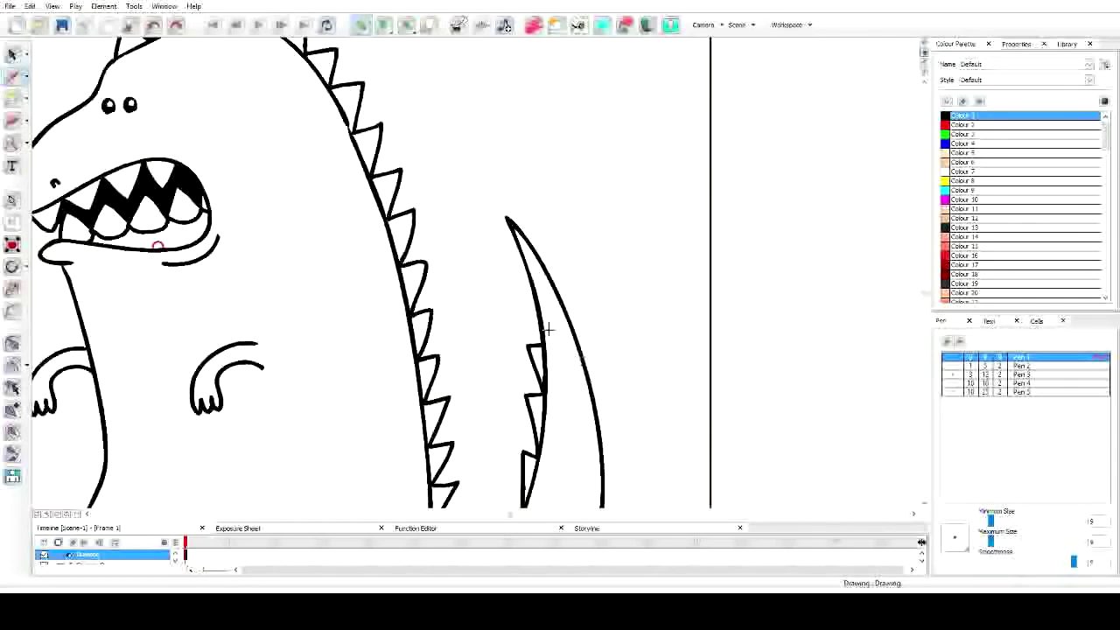
{"action": "left_click_drag", "start_coordinate": [533, 305], "coordinate": [536, 301]}
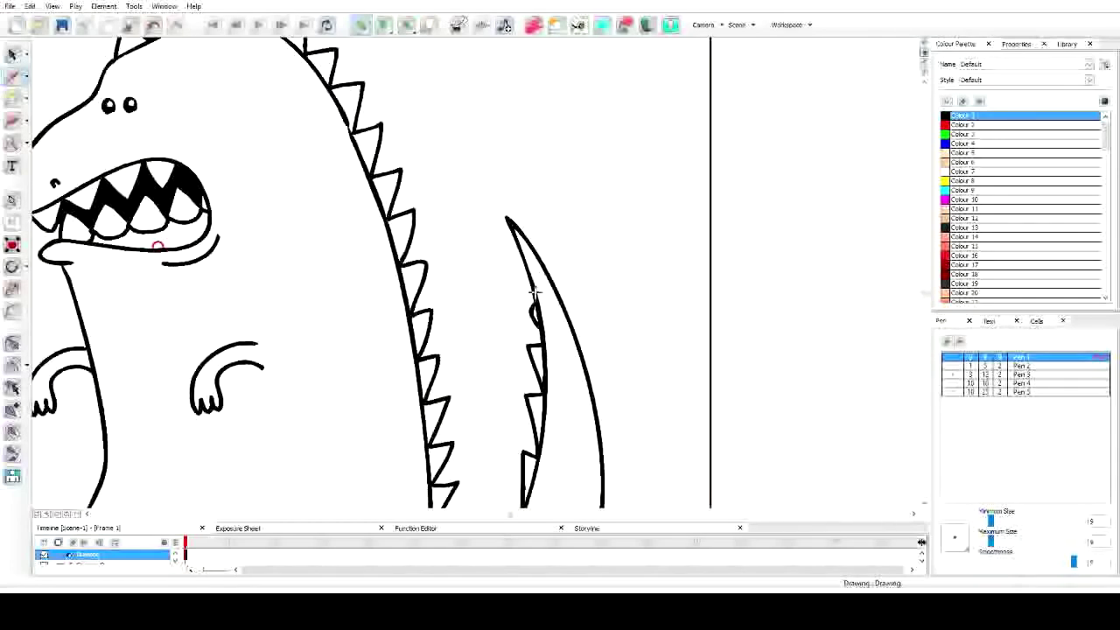
{"action": "scroll", "coordinate": [507, 440], "scroll_direction": "down", "scroll_amount": 3}
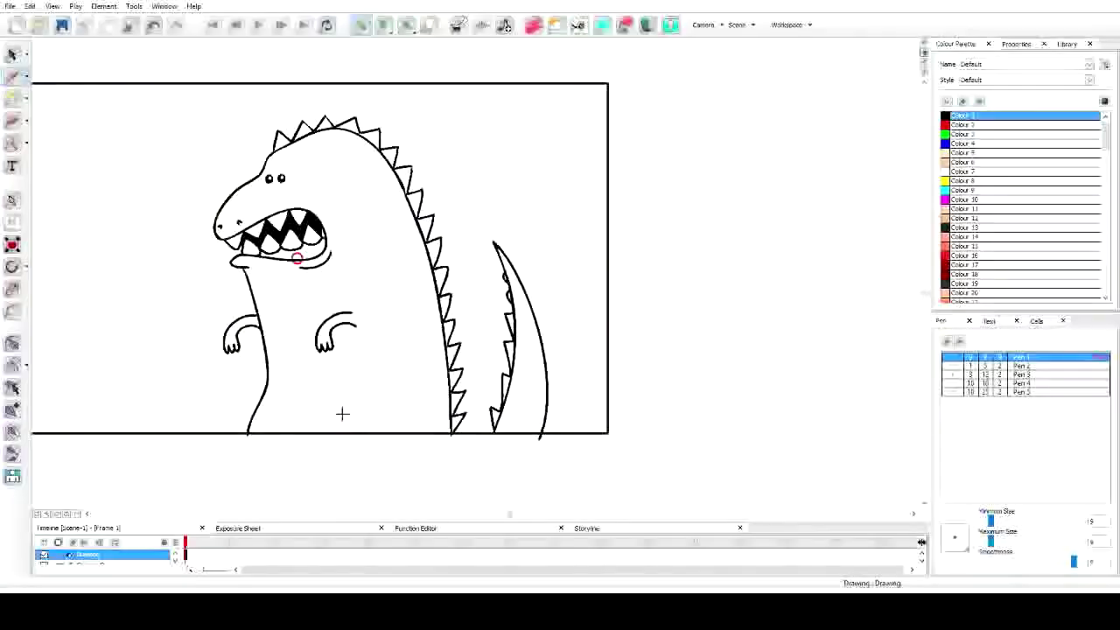
{"action": "scroll", "coordinate": [514, 292], "scroll_direction": "up", "scroll_amount": 5}
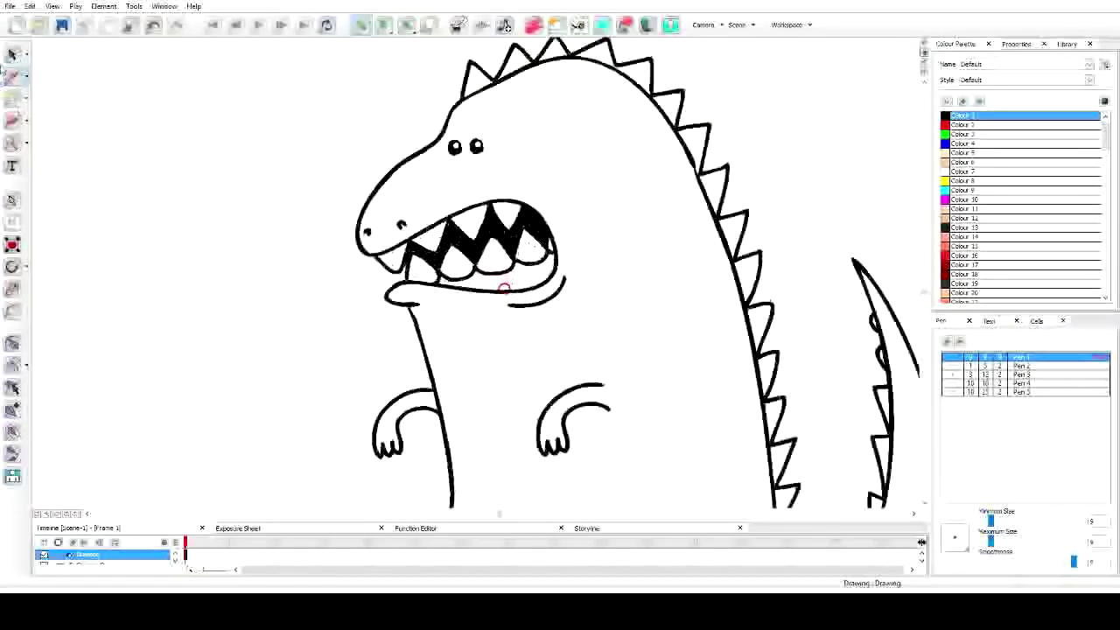
{"action": "left_click", "coordinate": [11, 56]}
{"action": "left_click_drag", "start_coordinate": [438, 122], "coordinate": [488, 92]}
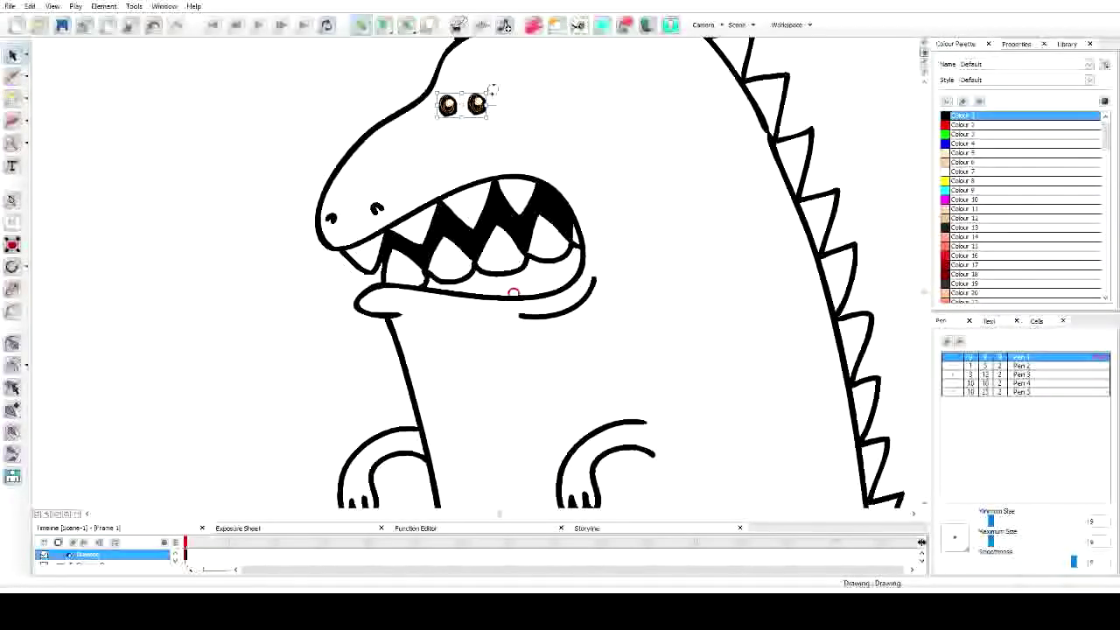
{"action": "scroll", "coordinate": [523, 125], "scroll_direction": "down", "scroll_amount": 5}
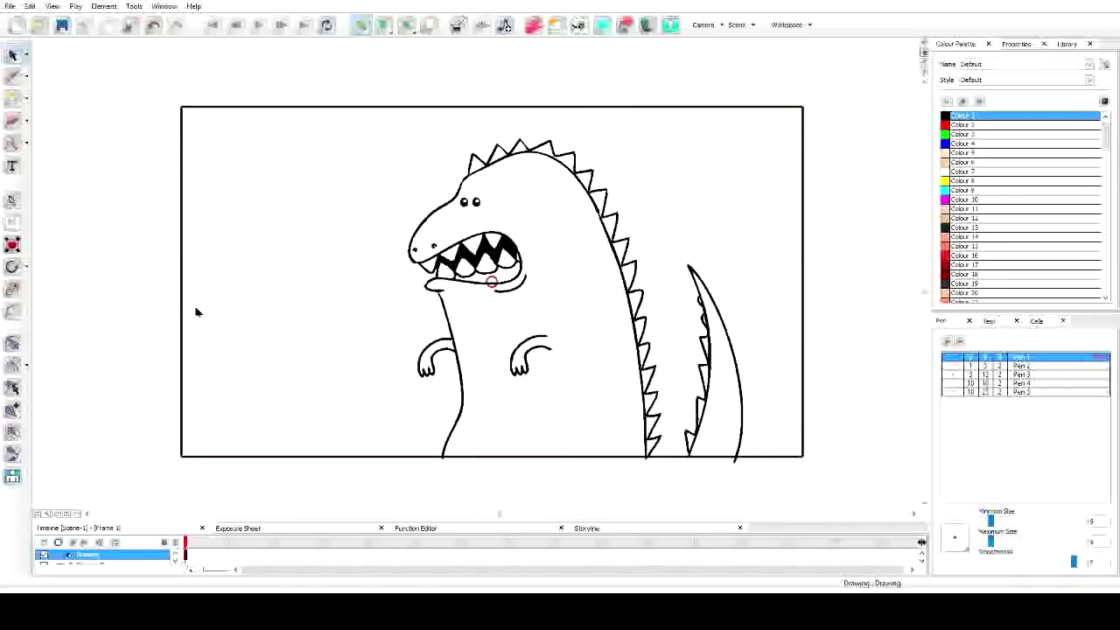
Step: Close the open bottoms of the body and the tail with curved brush lines below the frame edge
{"action": "left_click", "coordinate": [12, 77]}
{"action": "left_click_drag", "start_coordinate": [442, 457], "coordinate": [491, 477]}
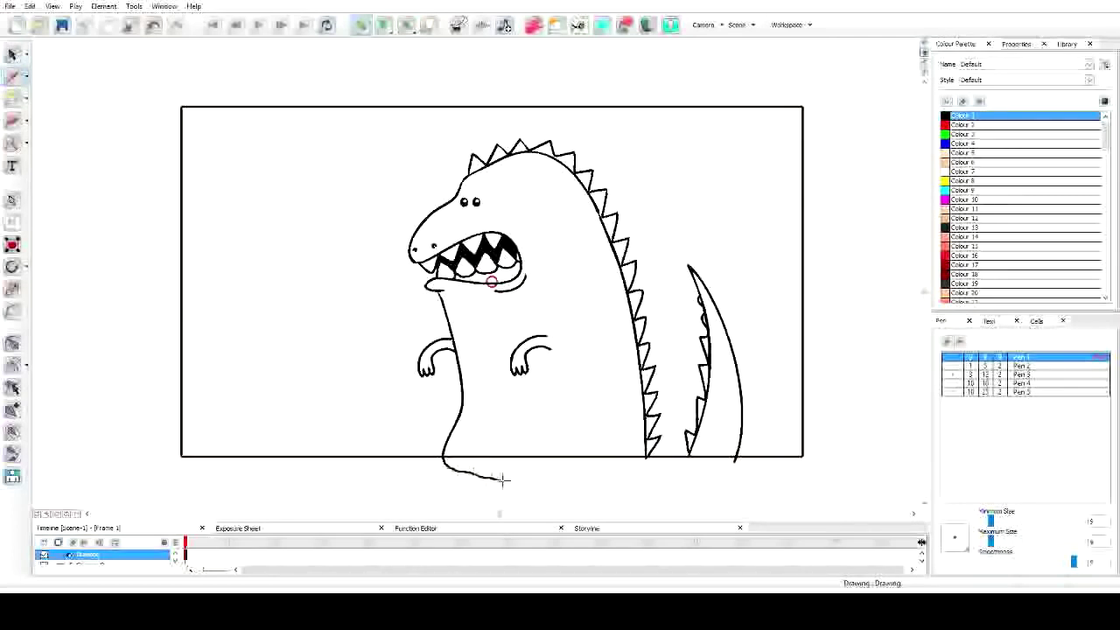
{"action": "left_click_drag", "start_coordinate": [643, 459], "coordinate": [647, 456]}
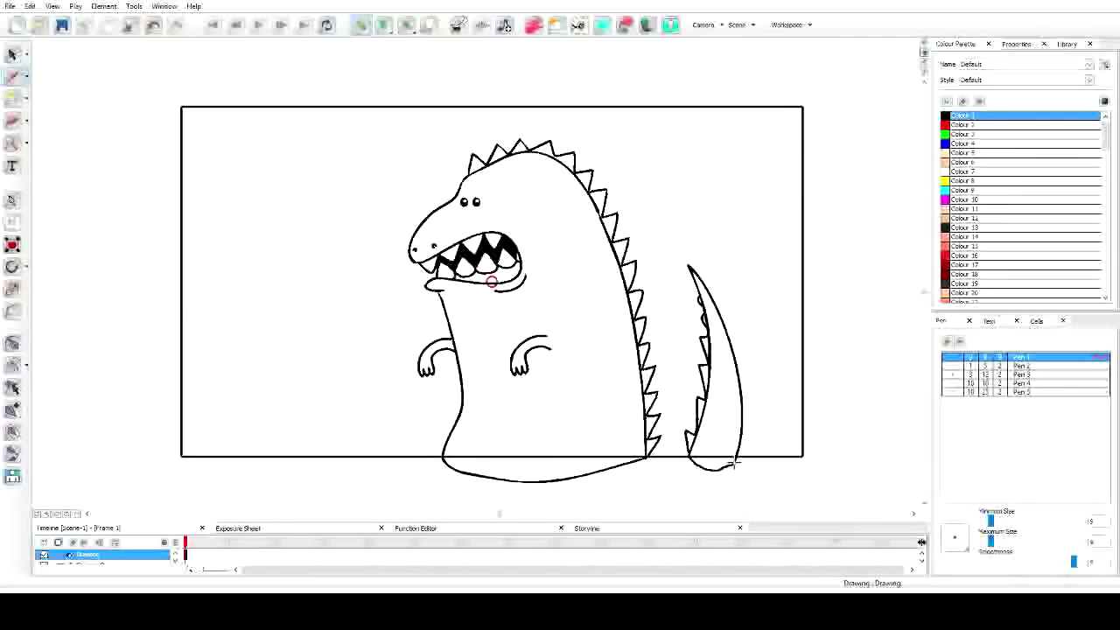
Step: Add a new light green colour to the palette and fill the body, arms and tail with it
{"action": "left_click", "coordinate": [13, 98]}
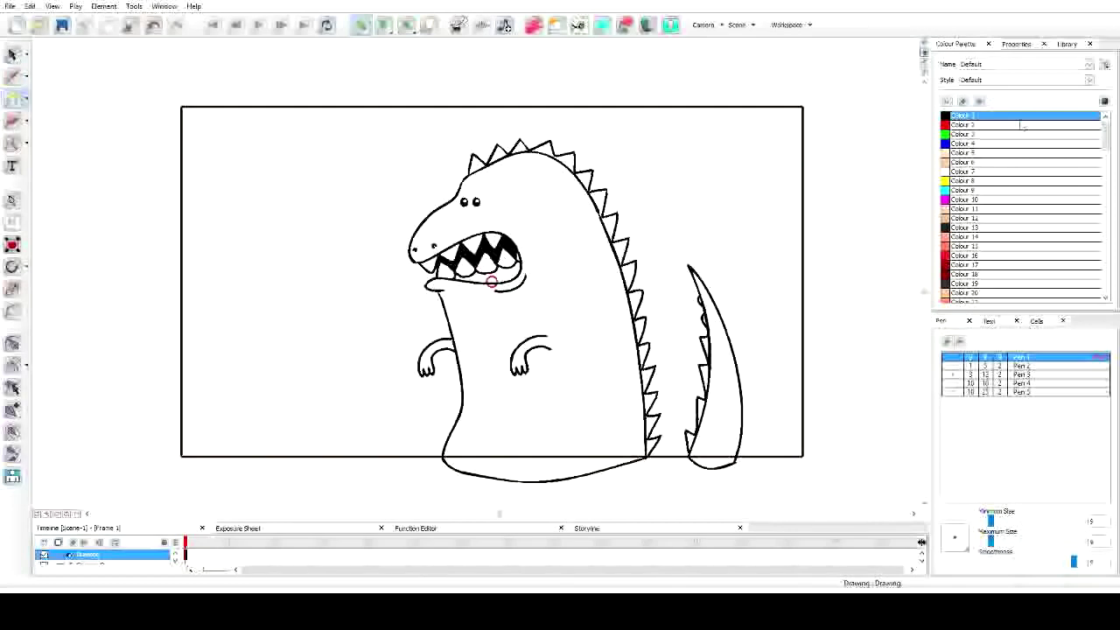
{"action": "left_click", "coordinate": [963, 101]}
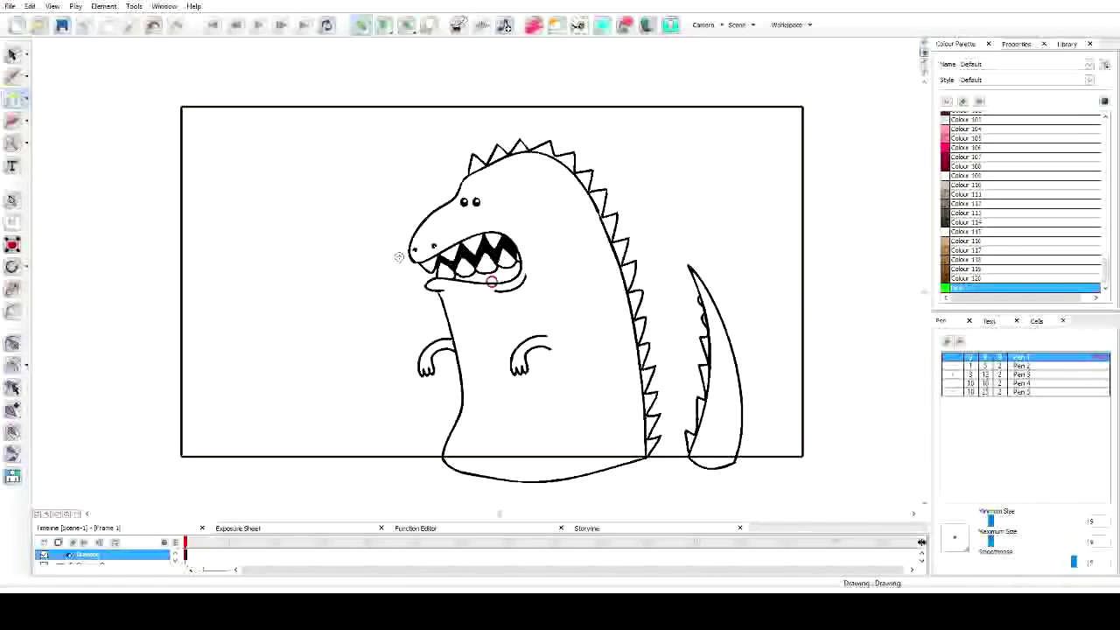
{"action": "left_click", "coordinate": [393, 193]}
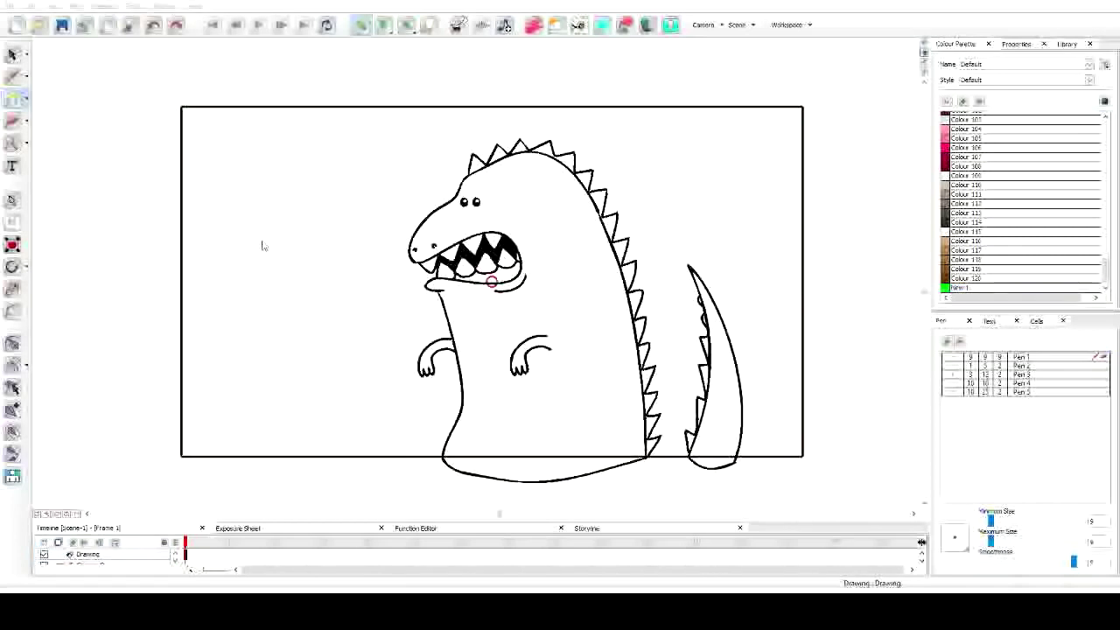
{"action": "left_click", "coordinate": [586, 291]}
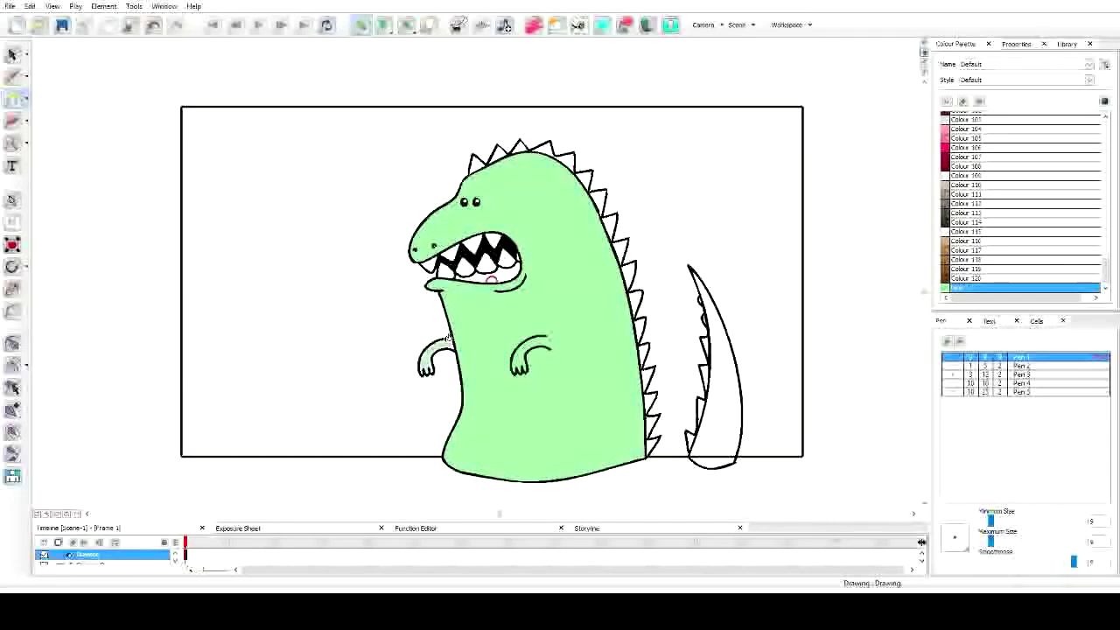
{"action": "left_click", "coordinate": [723, 423]}
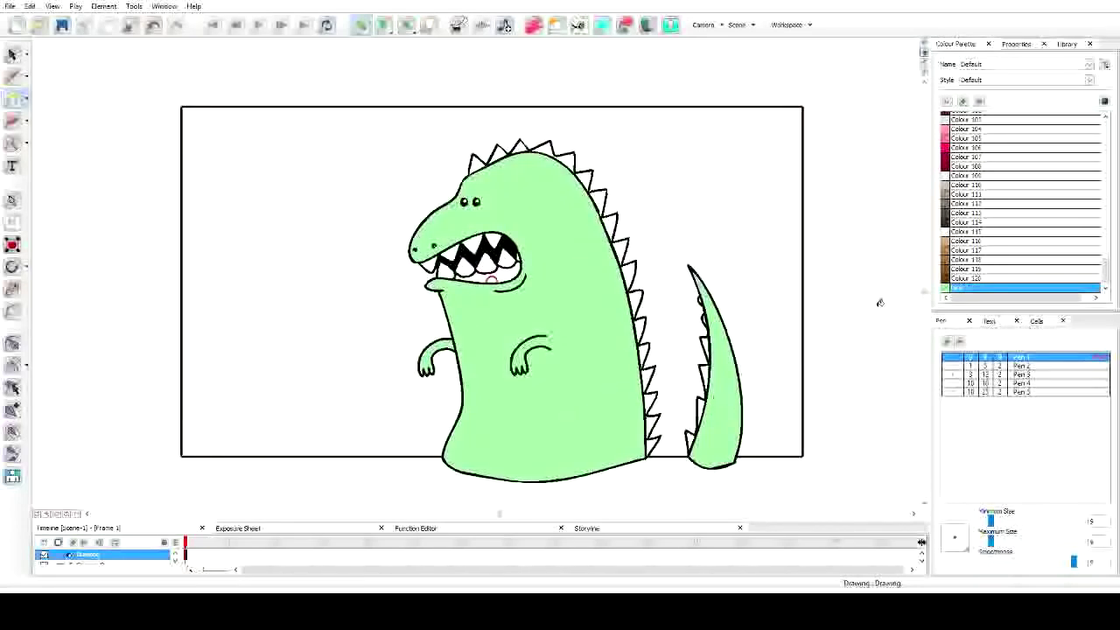
Step: Fill the mouth area below the lower teeth with pink Colour 104
{"action": "left_click", "coordinate": [956, 128]}
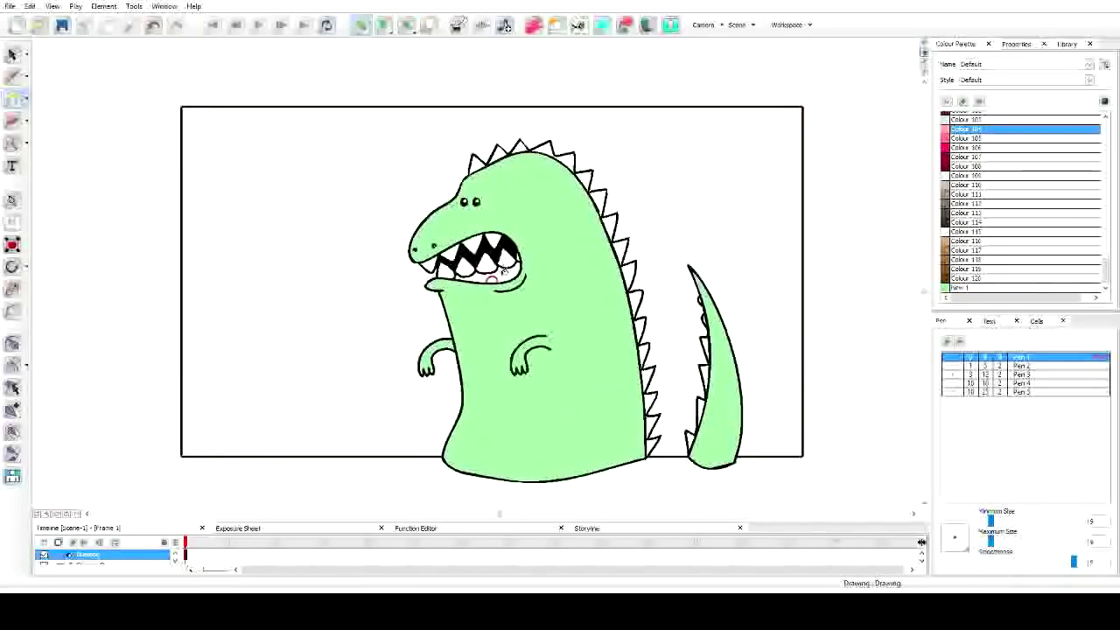
{"action": "left_click", "coordinate": [503, 272]}
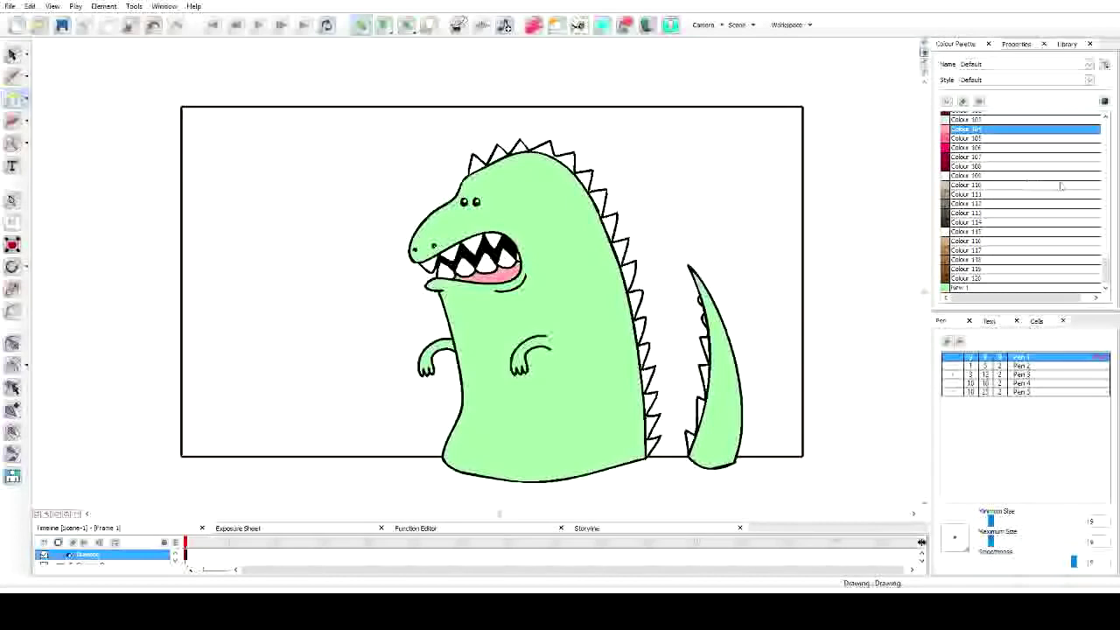
Step: Fill all the spikes along the dinosaur's head and back with the peach Colour 20
{"action": "scroll", "coordinate": [1061, 185], "scroll_direction": "up", "scroll_amount": 7}
{"action": "scroll", "coordinate": [967, 189], "scroll_direction": "up", "scroll_amount": 15}
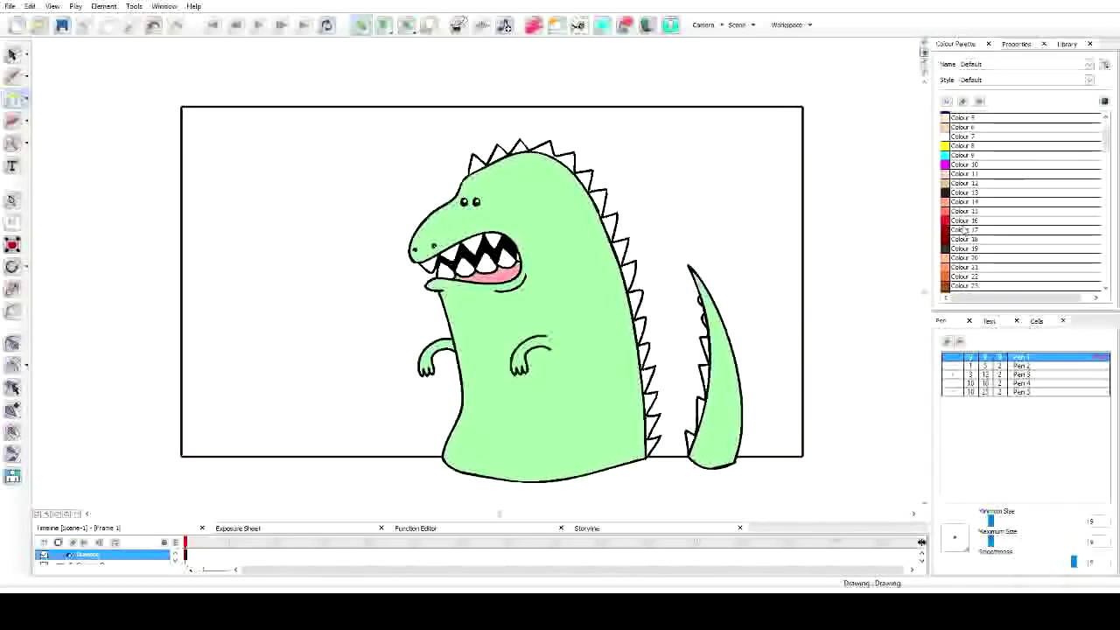
{"action": "scroll", "coordinate": [965, 230], "scroll_direction": "down", "scroll_amount": 6}
{"action": "scroll", "coordinate": [965, 231], "scroll_direction": "down", "scroll_amount": 5}
{"action": "scroll", "coordinate": [965, 231], "scroll_direction": "up", "scroll_amount": 11}
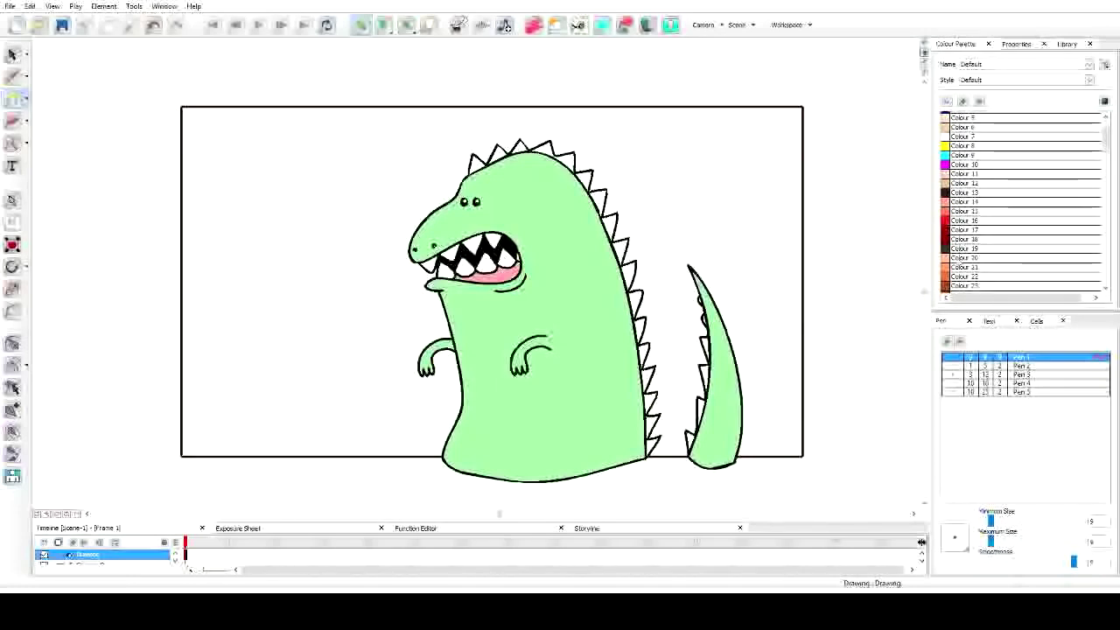
{"action": "left_click", "coordinate": [965, 258]}
{"action": "left_click", "coordinate": [478, 162]}
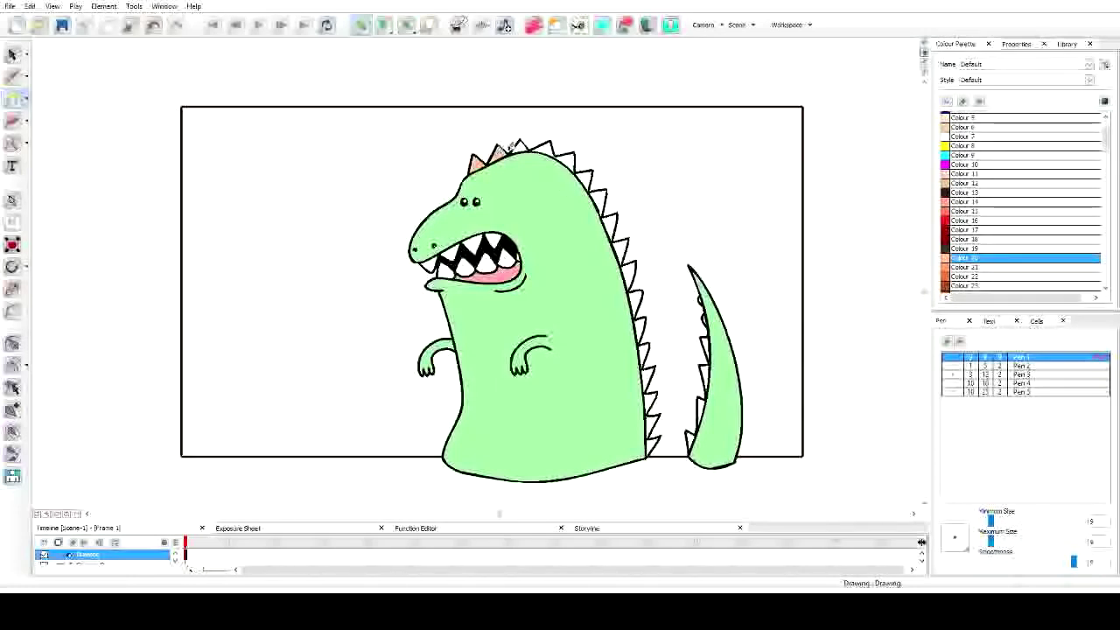
{"action": "left_click", "coordinate": [544, 147]}
{"action": "left_click", "coordinate": [565, 156]}
{"action": "left_click", "coordinate": [602, 200]}
{"action": "left_click", "coordinate": [610, 219]}
{"action": "left_click", "coordinate": [617, 238]}
{"action": "left_click", "coordinate": [622, 258]}
{"action": "left_click", "coordinate": [628, 279]}
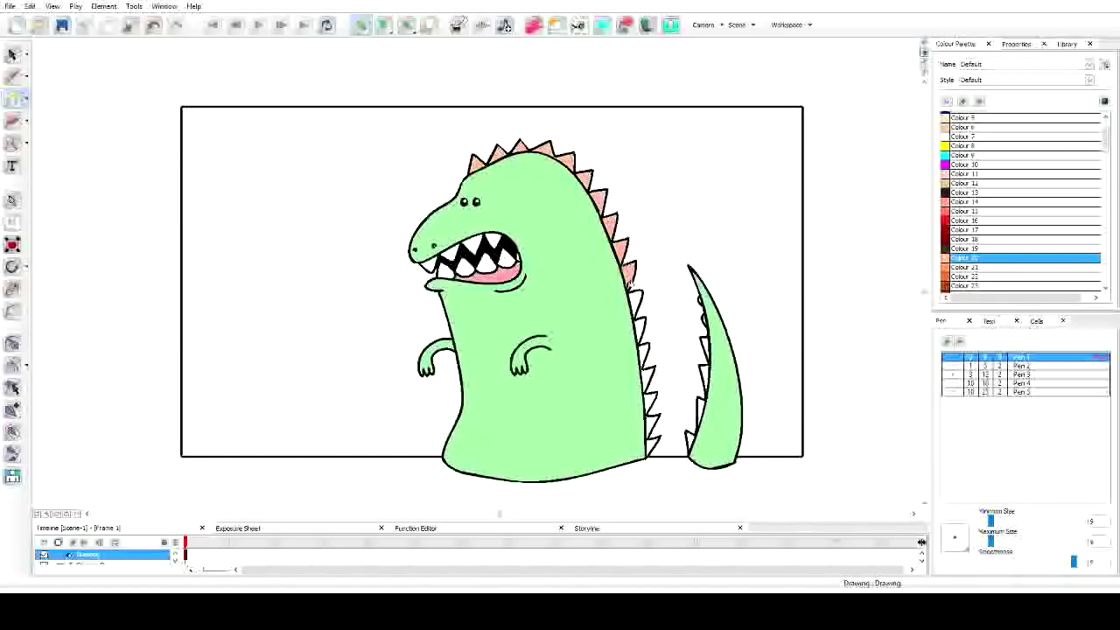
{"action": "left_click", "coordinate": [641, 325]}
{"action": "left_click", "coordinate": [645, 349]}
{"action": "left_click", "coordinate": [649, 371]}
{"action": "left_click", "coordinate": [650, 394]}
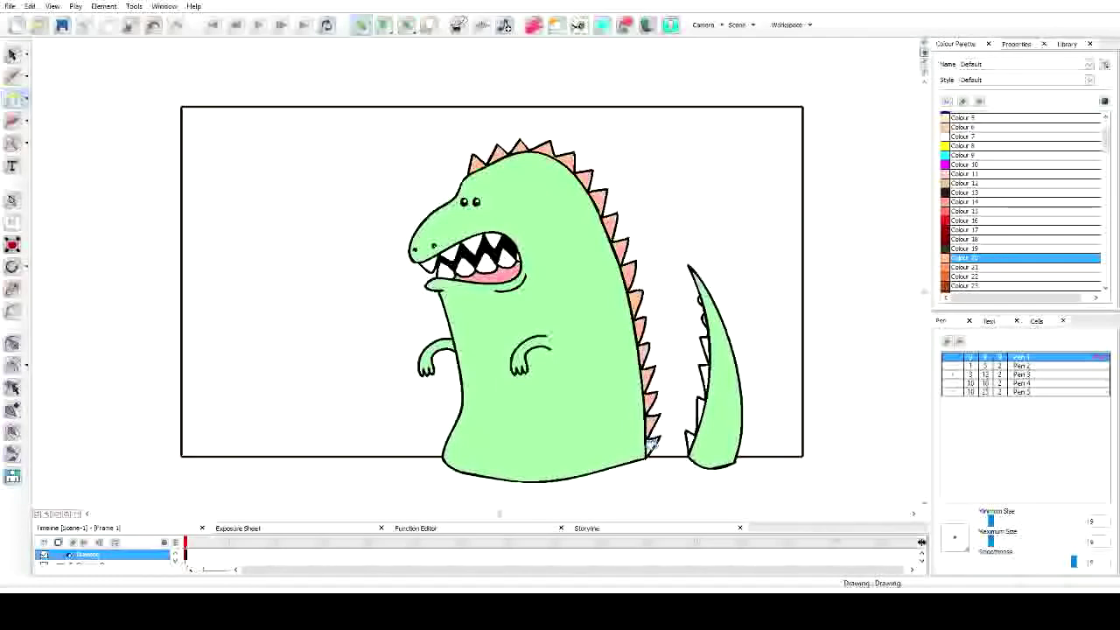
Step: Fill the spikes along the tail's inner edge with the peach Colour 20
{"action": "left_click", "coordinate": [704, 404]}
{"action": "left_click", "coordinate": [705, 378]}
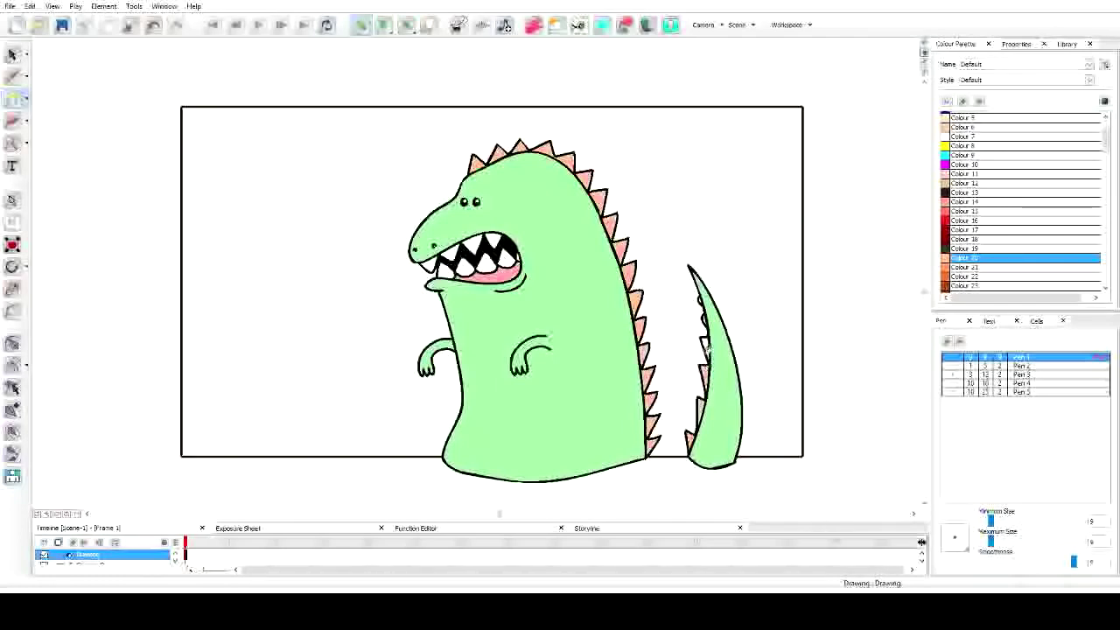
{"action": "left_click", "coordinate": [705, 354]}
{"action": "key", "text": "2"}
{"action": "key", "text": "ctrl+z"}
{"action": "left_click", "coordinate": [786, 359]}
{"action": "key", "text": "ctrl+z"}
{"action": "left_click", "coordinate": [781, 371]}
{"action": "left_click_drag", "start_coordinate": [808, 335], "coordinate": [585, 349]}
{"action": "scroll", "coordinate": [584, 348], "scroll_direction": "up", "scroll_amount": 5}
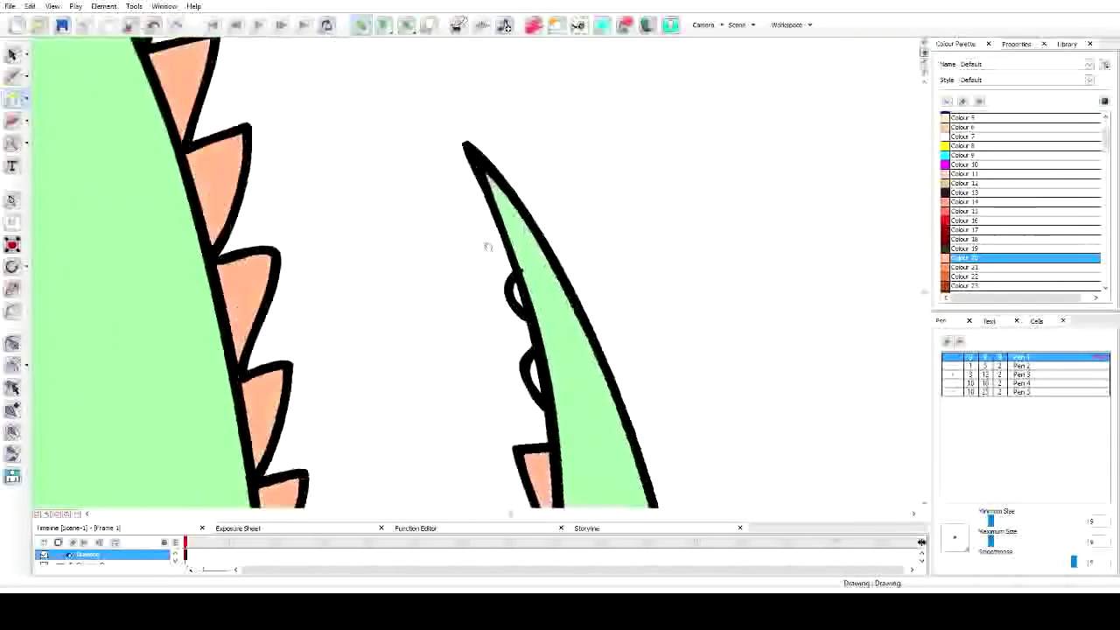
{"action": "scroll", "coordinate": [549, 348], "scroll_direction": "down", "scroll_amount": 10}
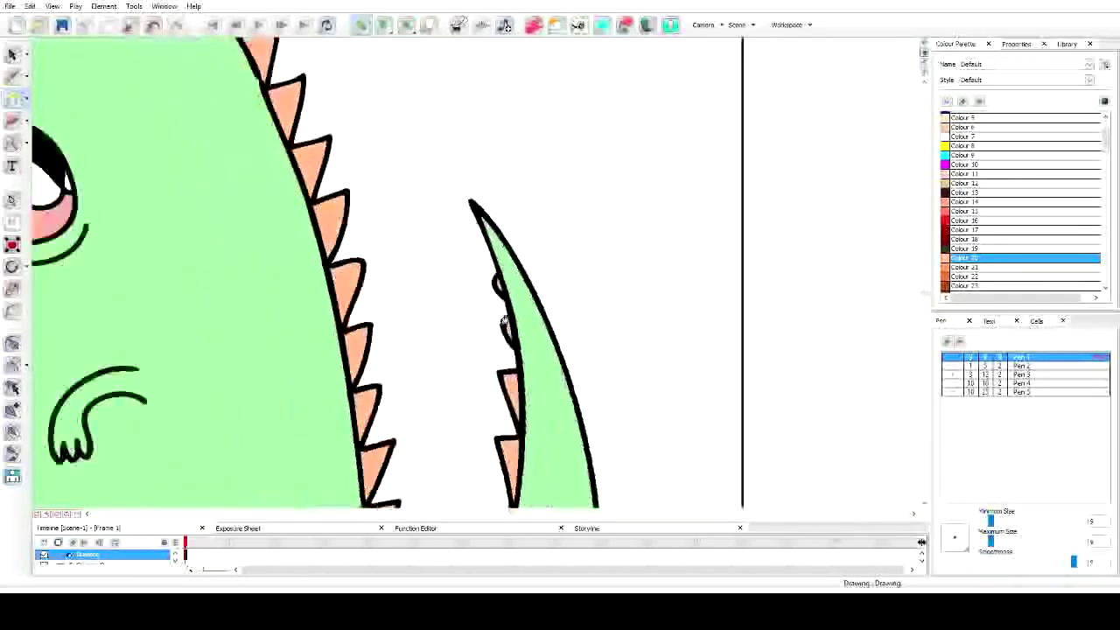
{"action": "left_click_drag", "start_coordinate": [402, 283], "coordinate": [468, 293]}
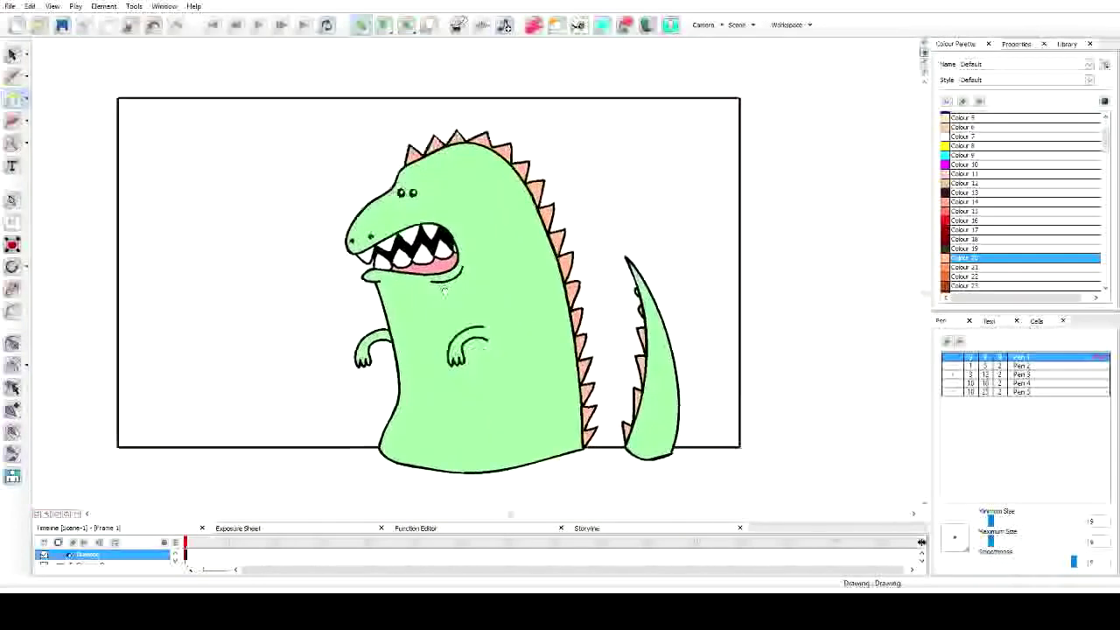
Step: Brush short slanted angry eyebrows above both eyes in black Colour 1
{"action": "scroll", "coordinate": [468, 293], "scroll_direction": "up", "scroll_amount": 2}
{"action": "left_click", "coordinate": [14, 77]}
{"action": "scroll", "coordinate": [996, 209], "scroll_direction": "up", "scroll_amount": 2}
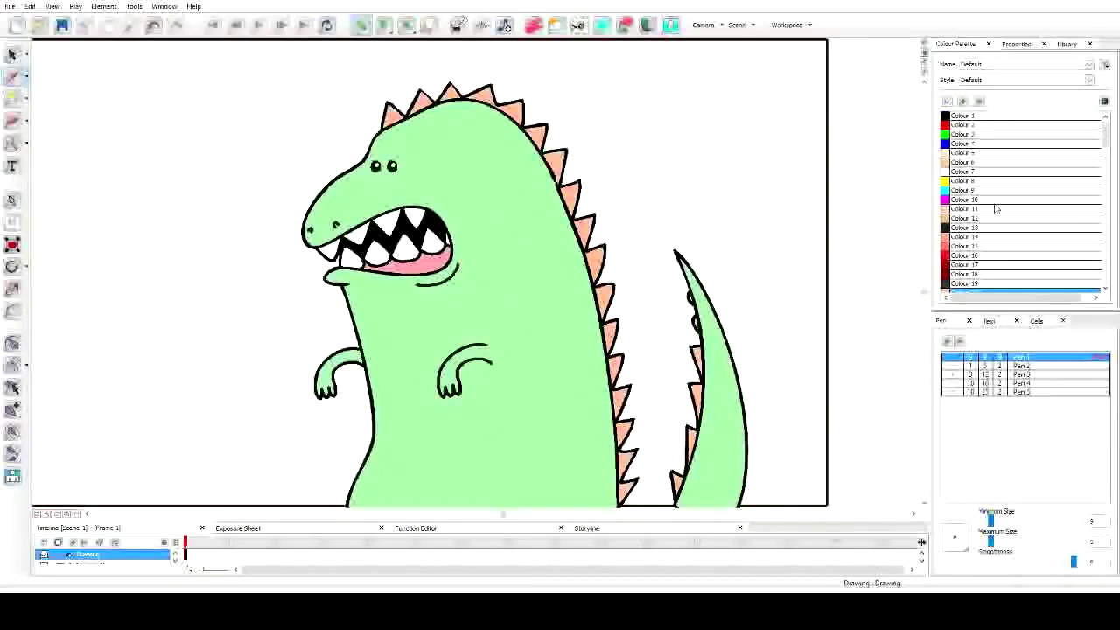
{"action": "left_click", "coordinate": [962, 116]}
{"action": "left_click_drag", "start_coordinate": [368, 153], "coordinate": [492, 188]}
{"action": "scroll", "coordinate": [492, 188], "scroll_direction": "up", "scroll_amount": 6}
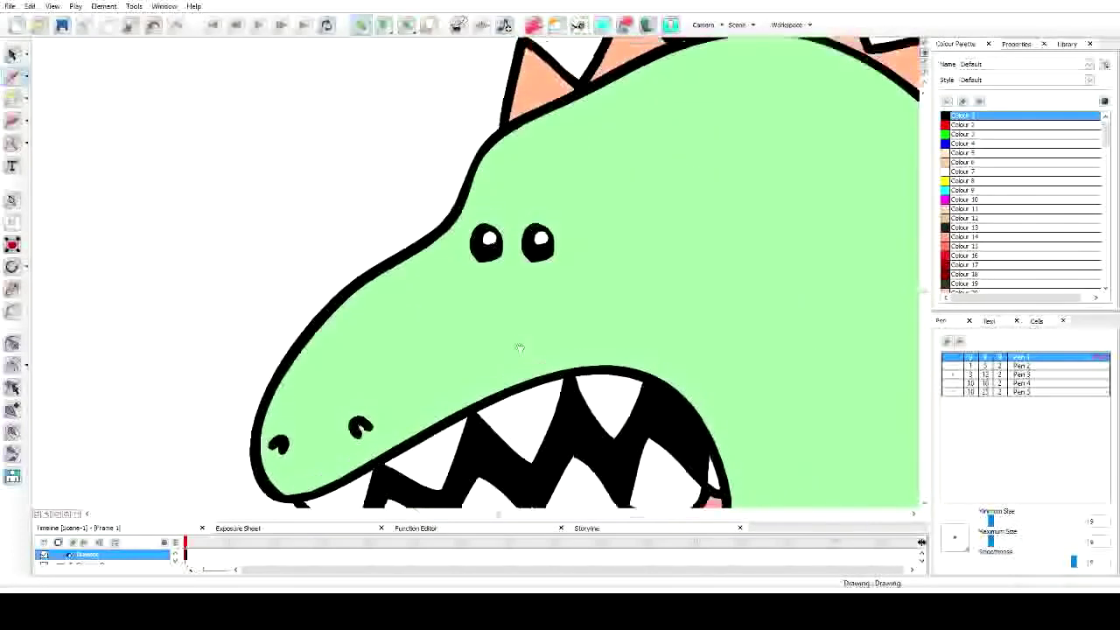
{"action": "scroll", "coordinate": [582, 241], "scroll_direction": "down", "scroll_amount": 3}
{"action": "mouse_move", "coordinate": [484, 292]}
{"action": "left_mouse_down"}
{"action": "mouse_move", "coordinate": [540, 268]}
{"action": "mouse_move", "coordinate": [458, 302]}
{"action": "mouse_move", "coordinate": [393, 282]}
{"action": "left_mouse_up"}
{"action": "scroll", "coordinate": [420, 395], "scroll_direction": "down", "scroll_amount": 8}
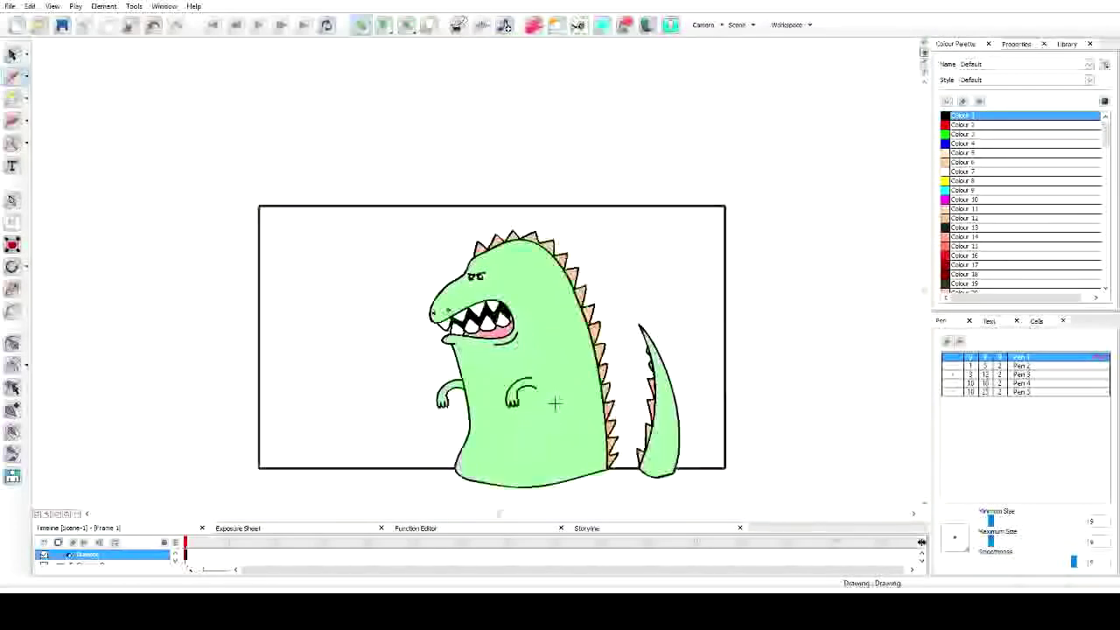
Step: Set Pen 2's smoothness to 9 and draw a small curved crease under each eye with it
{"action": "scroll", "coordinate": [555, 402], "scroll_direction": "up", "scroll_amount": 8}
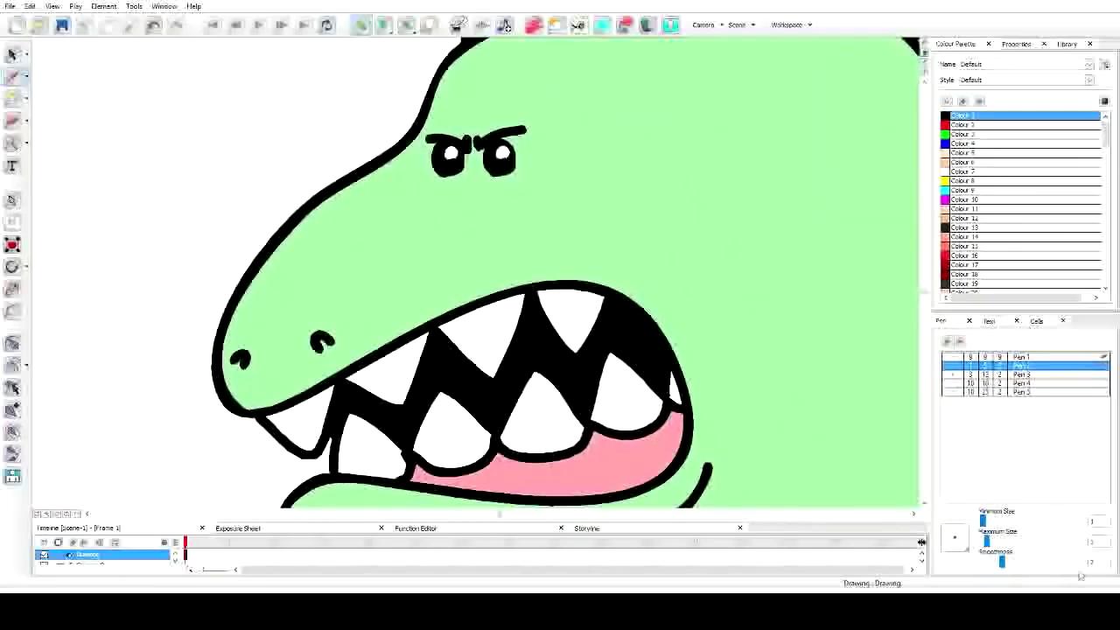
{"action": "left_click", "coordinate": [1062, 561]}
{"action": "scroll", "coordinate": [672, 342], "scroll_direction": "up", "scroll_amount": 3}
{"action": "scroll", "coordinate": [525, 359], "scroll_direction": "down", "scroll_amount": 1}
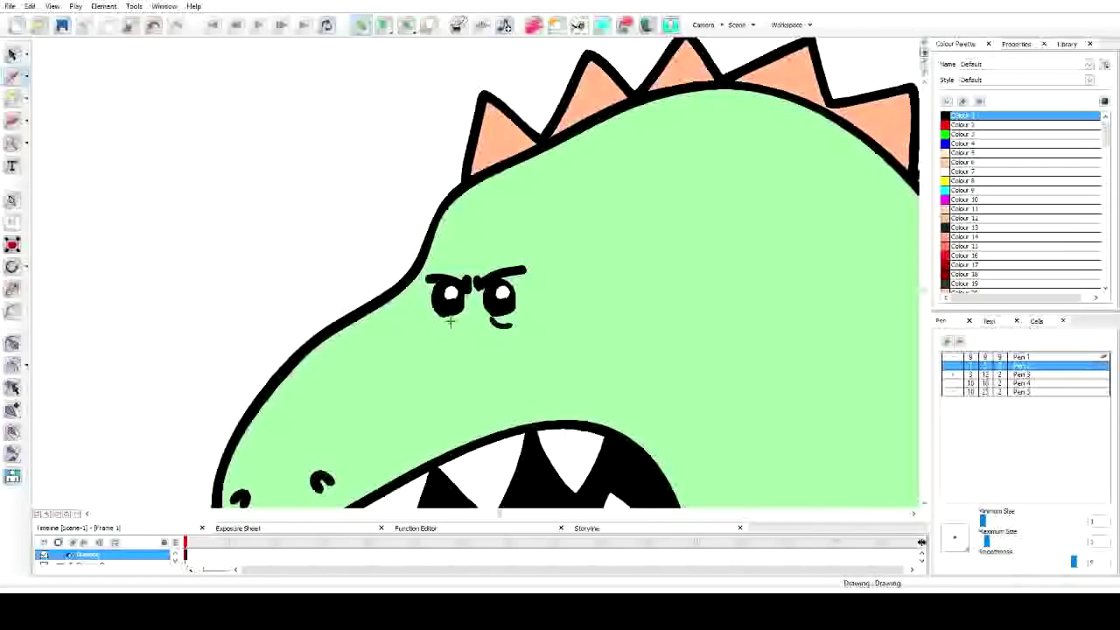
{"action": "scroll", "coordinate": [453, 325], "scroll_direction": "down", "scroll_amount": 8}
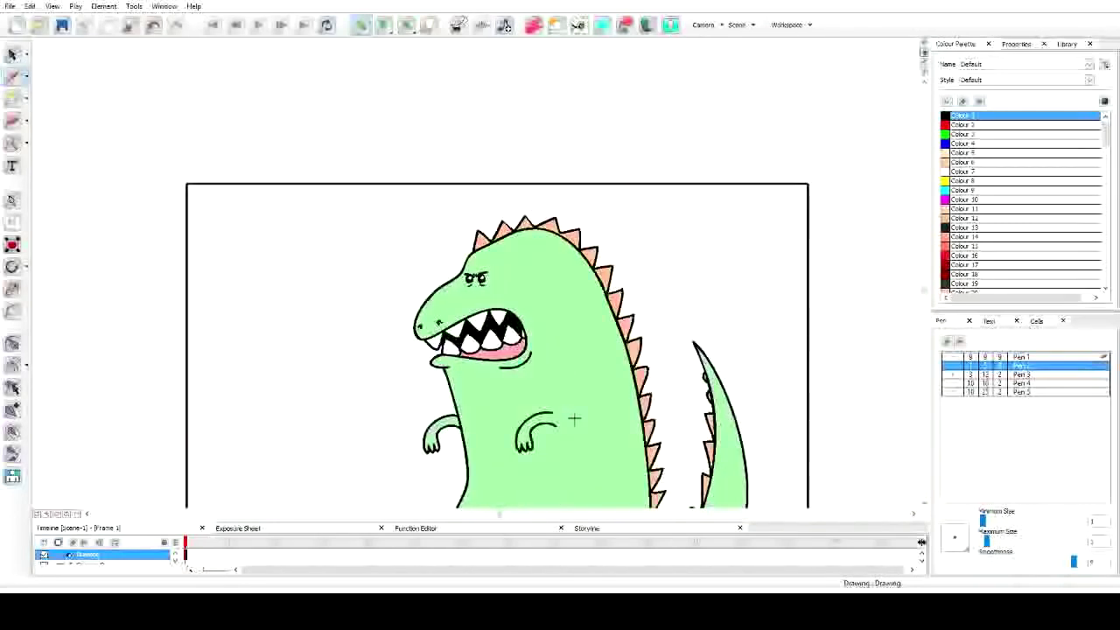
{"action": "scroll", "coordinate": [574, 417], "scroll_direction": "down", "scroll_amount": 1}
{"action": "scroll", "coordinate": [576, 416], "scroll_direction": "up", "scroll_amount": 1}
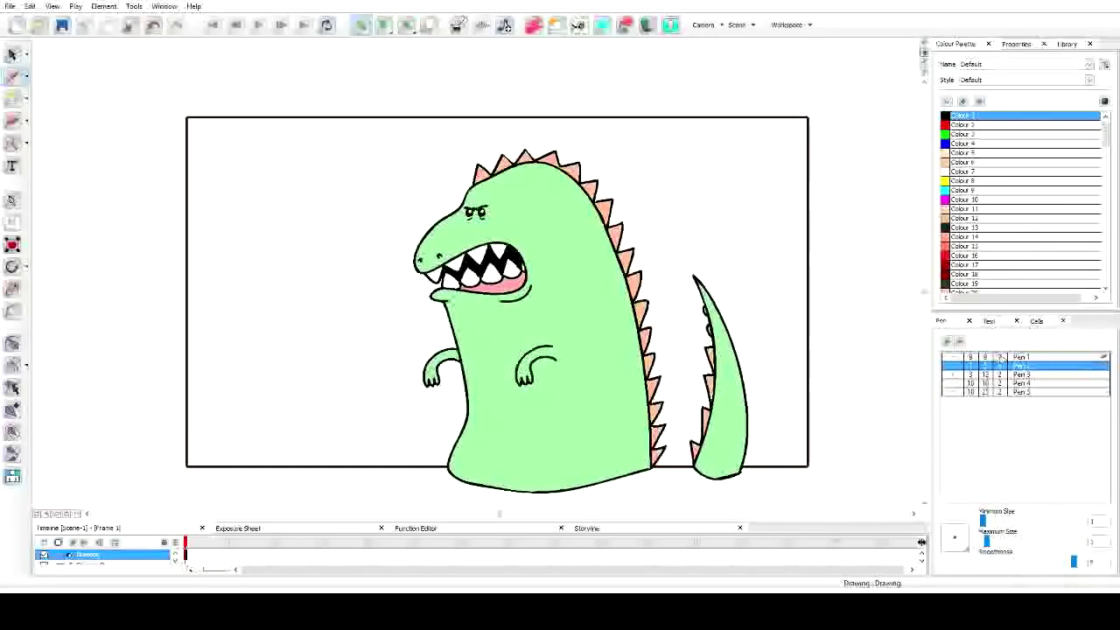
Step: Draw curved shading guide lines with Pen 1 in blue Colour 4, following the dinosaur's back and running down the tail
{"action": "left_click", "coordinate": [1019, 357]}
{"action": "scroll", "coordinate": [493, 255], "scroll_direction": "down", "scroll_amount": 3}
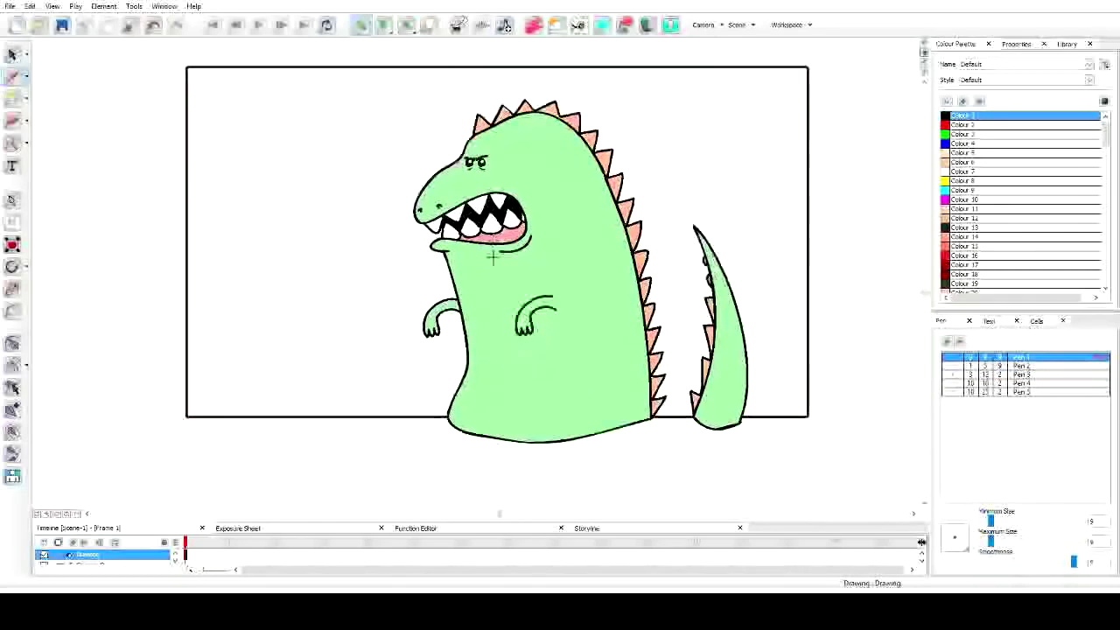
{"action": "left_click", "coordinate": [973, 143]}
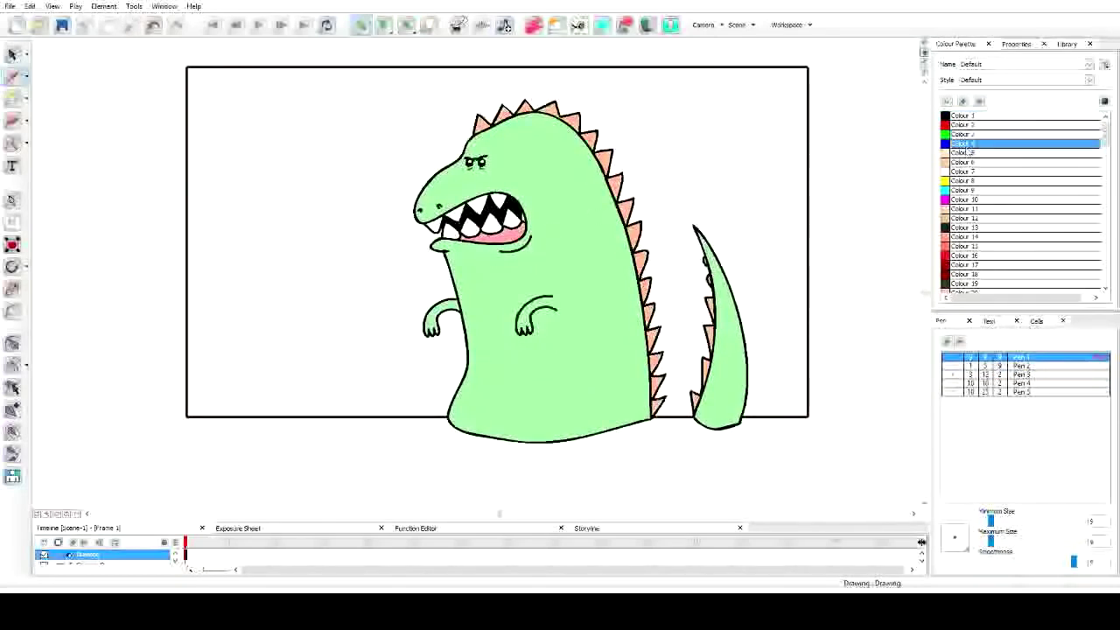
{"action": "mouse_move", "coordinate": [446, 124]}
{"action": "left_mouse_down"}
{"action": "mouse_move", "coordinate": [512, 110]}
{"action": "mouse_move", "coordinate": [578, 137]}
{"action": "mouse_move", "coordinate": [606, 203]}
{"action": "mouse_move", "coordinate": [622, 296]}
{"action": "left_mouse_up"}
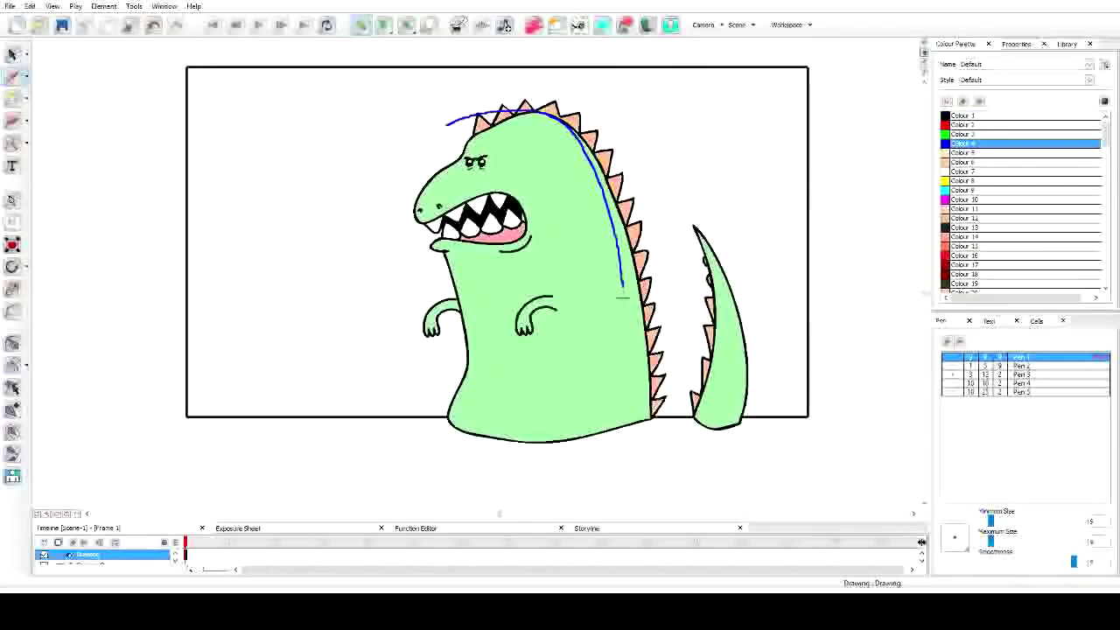
{"action": "left_click_drag", "start_coordinate": [615, 418], "coordinate": [605, 435]}
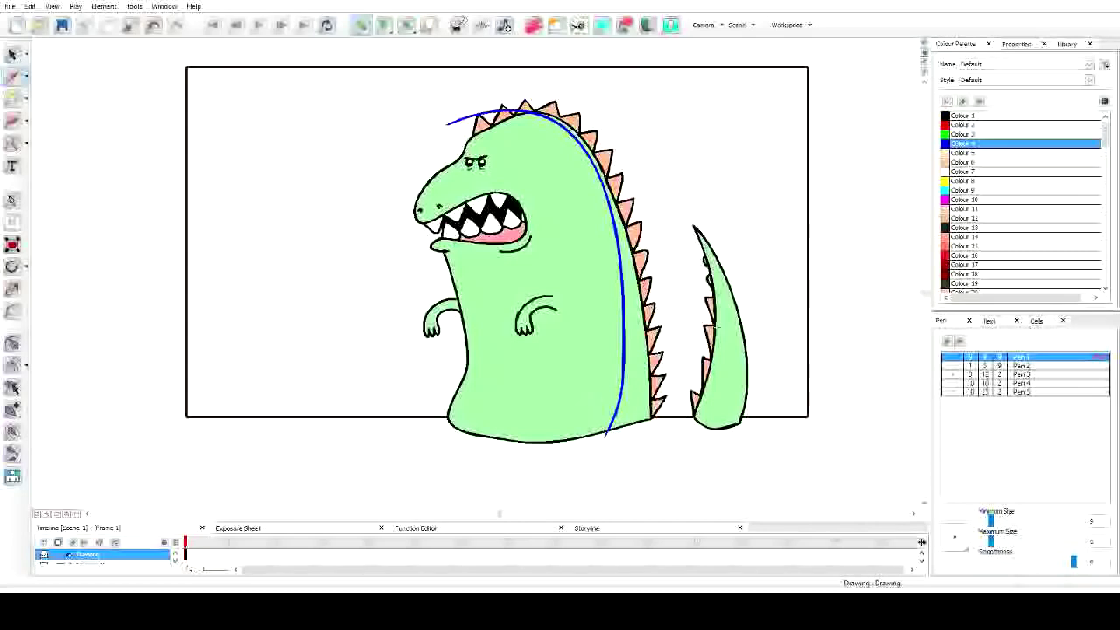
{"action": "mouse_move", "coordinate": [696, 231]}
{"action": "left_mouse_down"}
{"action": "mouse_move", "coordinate": [730, 331]}
{"action": "mouse_move", "coordinate": [715, 441]}
{"action": "left_mouse_up"}
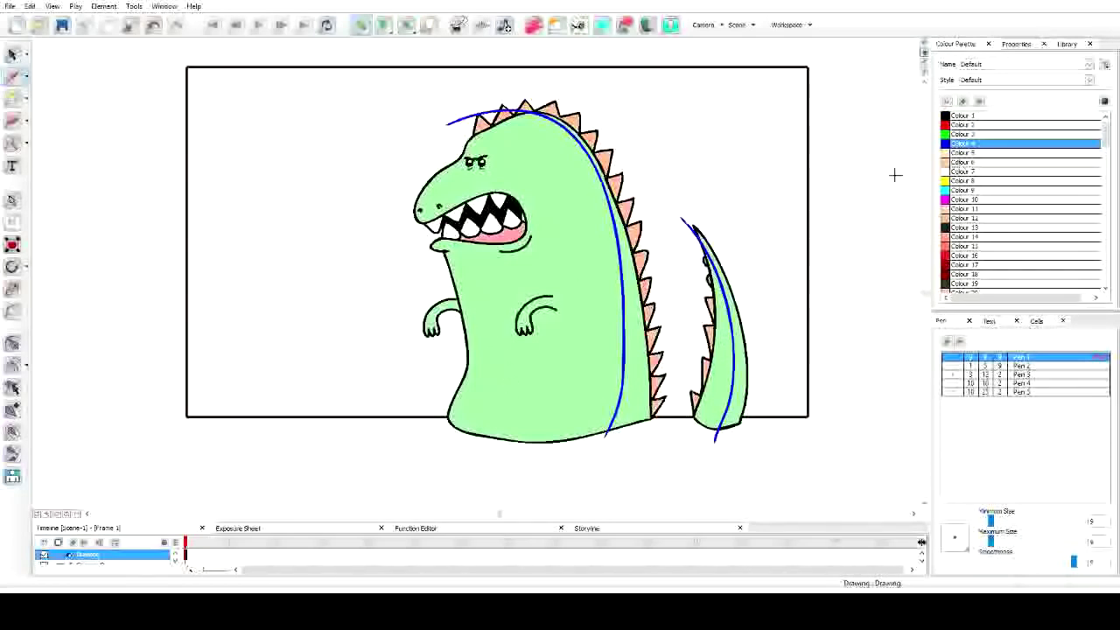
Step: Add a darker green colour to the palette and fill the body and tail strips behind the blue guide lines with it
{"action": "scroll", "coordinate": [860, 205], "scroll_direction": "down", "scroll_amount": 3}
{"action": "scroll", "coordinate": [980, 219], "scroll_direction": "down", "scroll_amount": 6}
{"action": "scroll", "coordinate": [638, 205], "scroll_direction": "up", "scroll_amount": 4}
{"action": "scroll", "coordinate": [980, 245], "scroll_direction": "down", "scroll_amount": 10}
{"action": "scroll", "coordinate": [981, 256], "scroll_direction": "down", "scroll_amount": 10}
{"action": "left_click", "coordinate": [963, 100]}
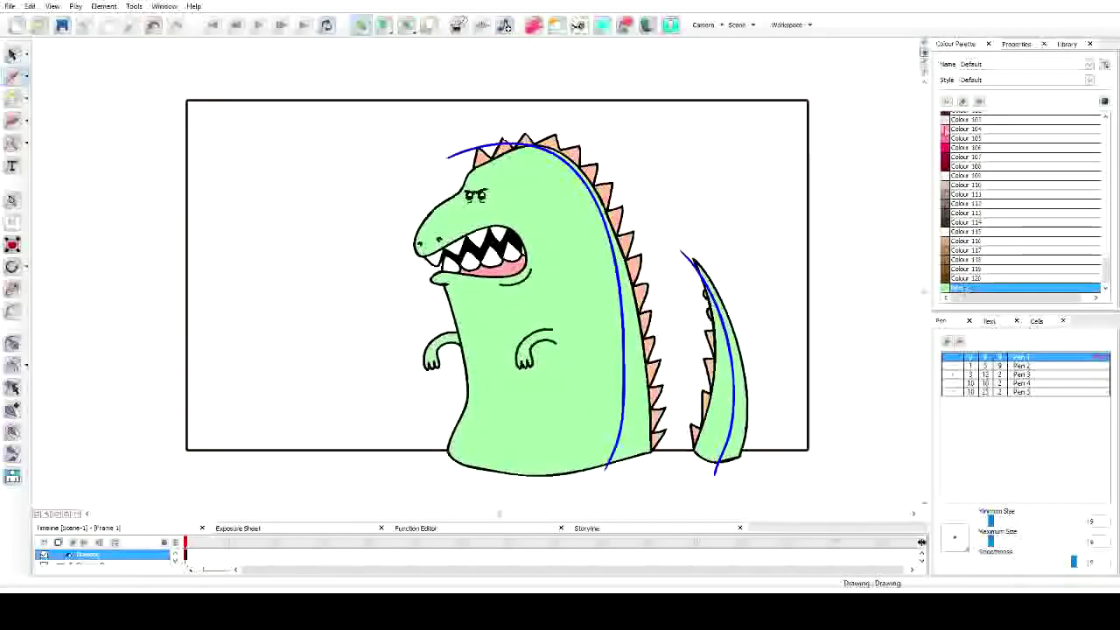
{"action": "left_click", "coordinate": [964, 100]}
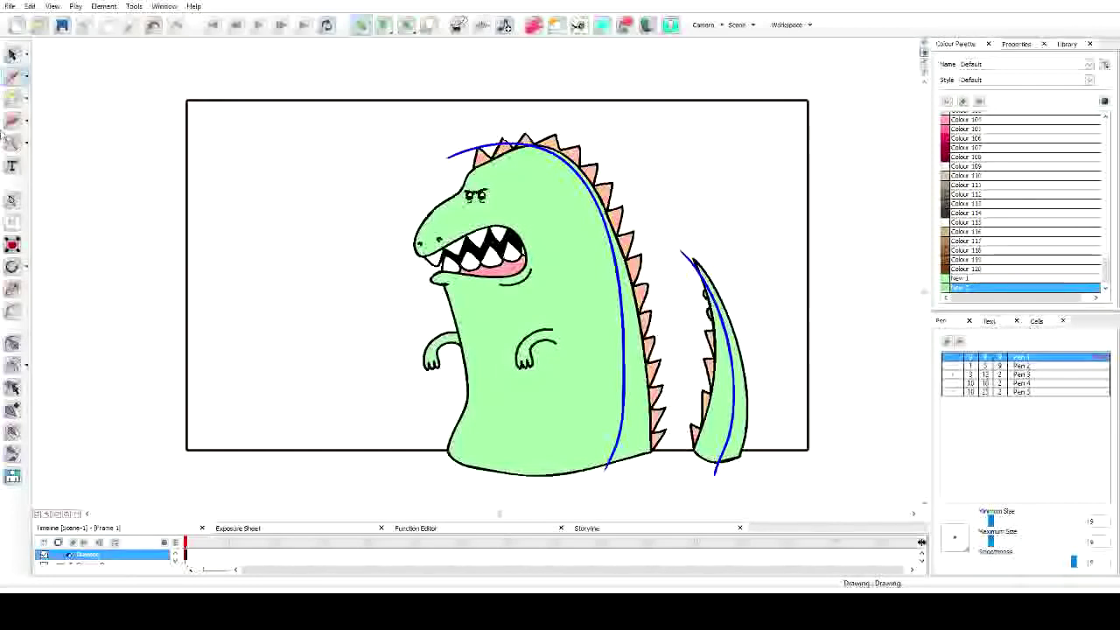
{"action": "key", "text": "alt+i"}
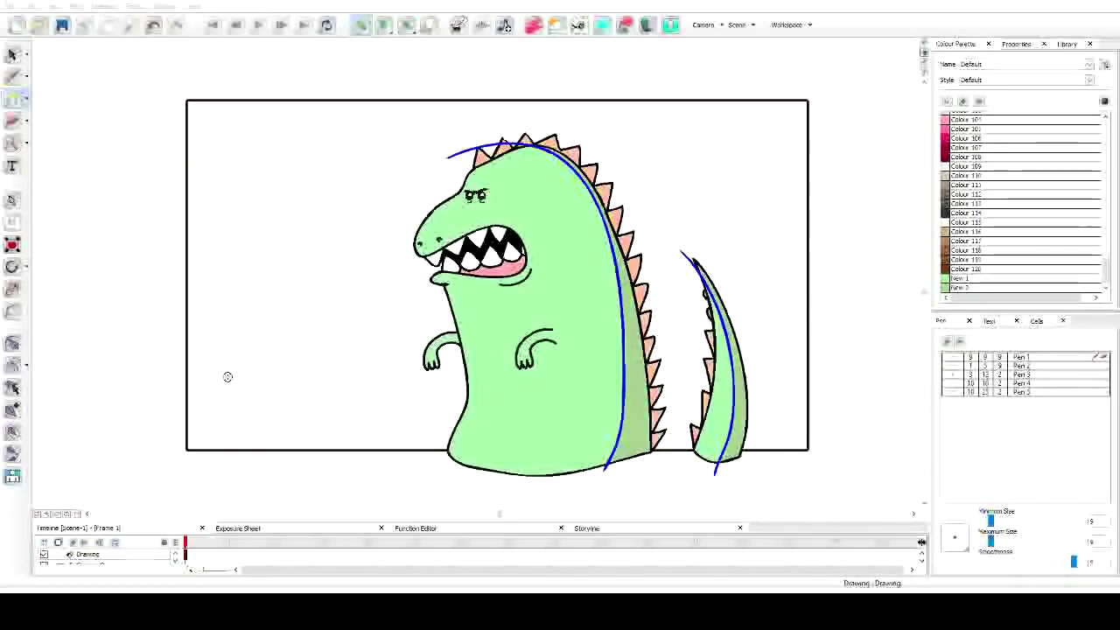
Step: Delete the blue guide lines from the body and the tail
{"action": "left_click", "coordinate": [78, 55]}
{"action": "left_click", "coordinate": [12, 54]}
{"action": "left_click_drag", "start_coordinate": [447, 149], "coordinate": [473, 143]}
{"action": "key", "text": "Delete"}
{"action": "left_click_drag", "start_coordinate": [683, 252], "coordinate": [699, 270]}
{"action": "key", "text": "Delete"}
{"action": "scroll", "coordinate": [630, 213], "scroll_direction": "up", "scroll_amount": 1}
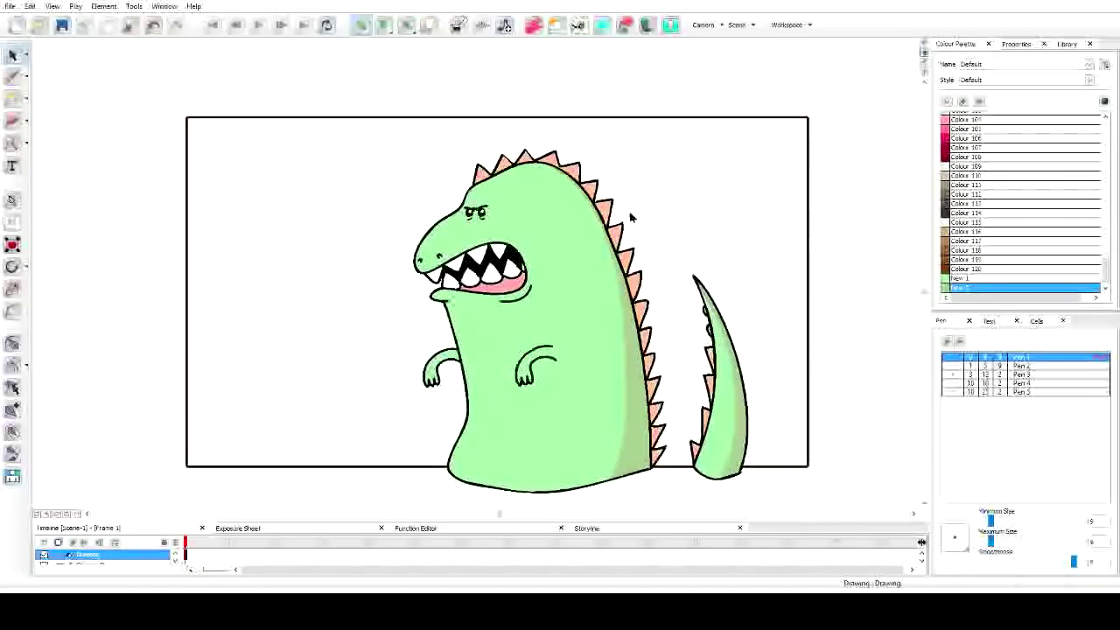
Step: Enlarge the timeline area and add a new drawing layer beneath the dinosaur's Drawing layer
{"action": "left_click_drag", "start_coordinate": [652, 208], "coordinate": [622, 187]}
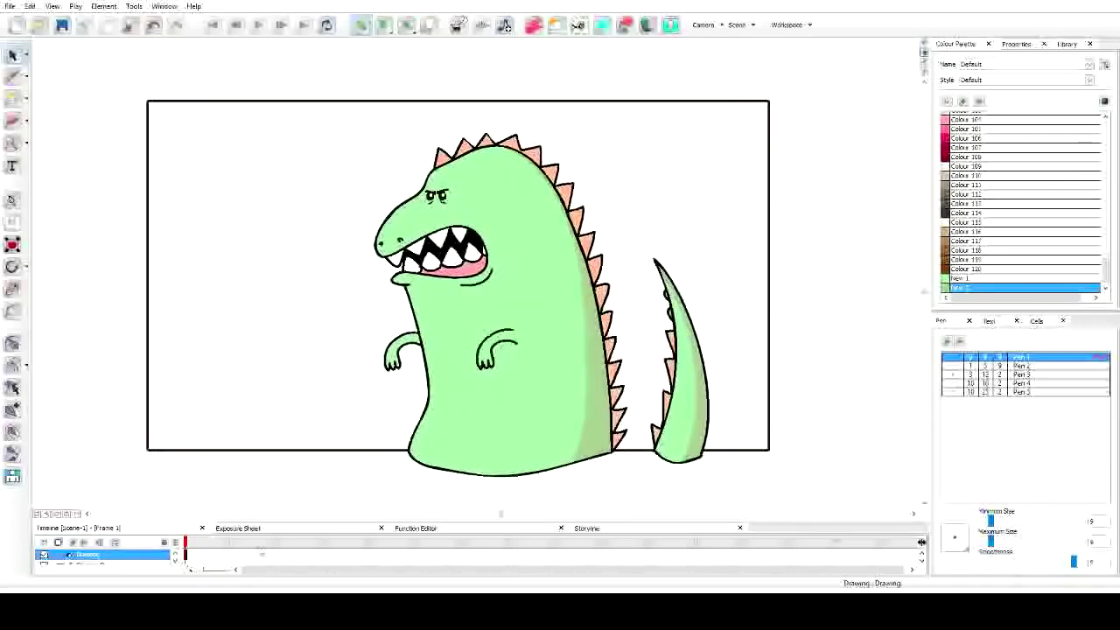
{"action": "left_click_drag", "start_coordinate": [208, 523], "coordinate": [209, 483]}
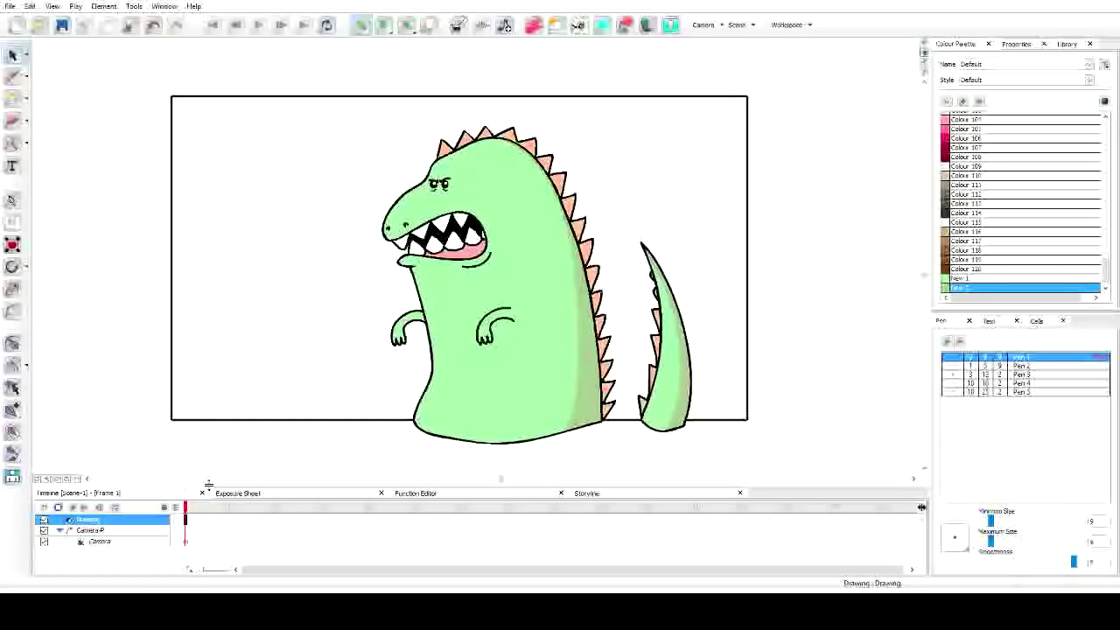
{"action": "left_click", "coordinate": [91, 530]}
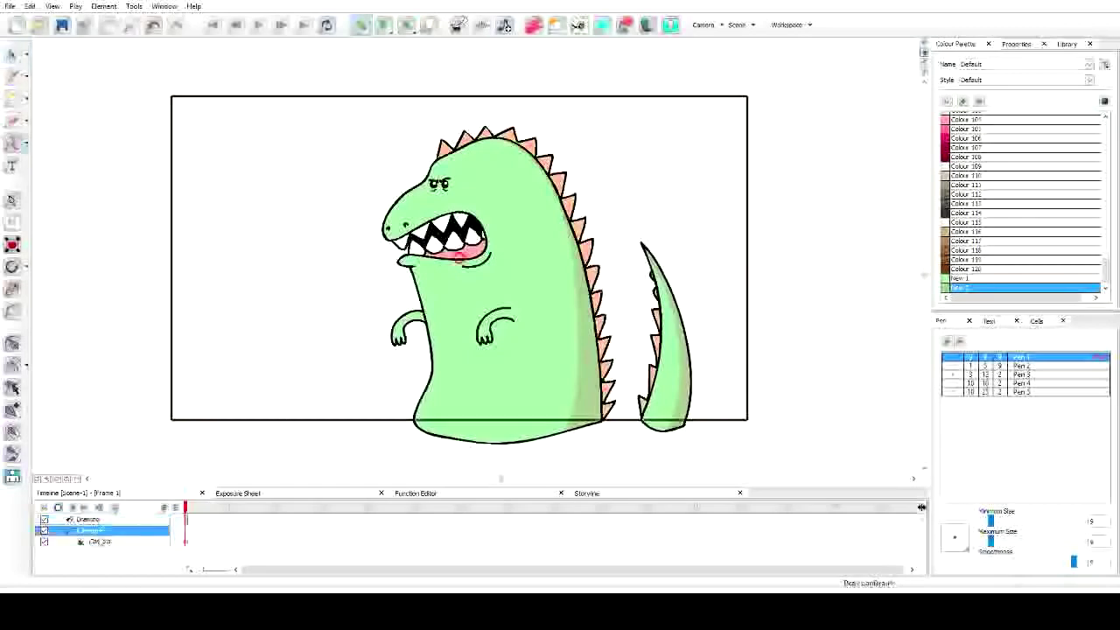
{"action": "left_click", "coordinate": [70, 508]}
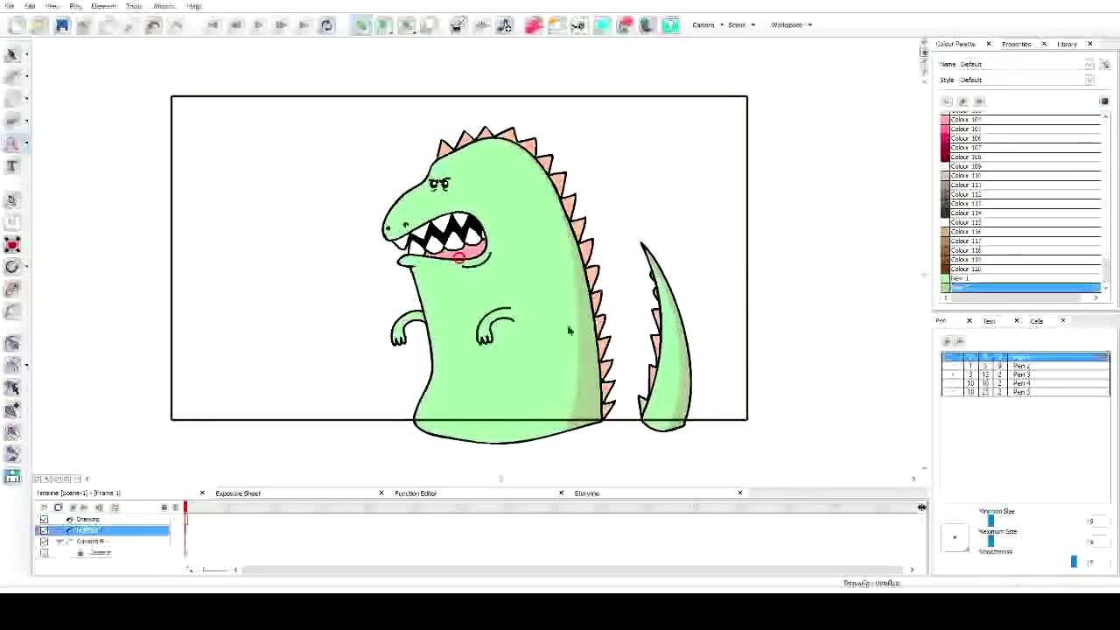
Step: Add a new pale green colour to the end of the colour palette
{"action": "scroll", "coordinate": [975, 201], "scroll_direction": "up", "scroll_amount": 20}
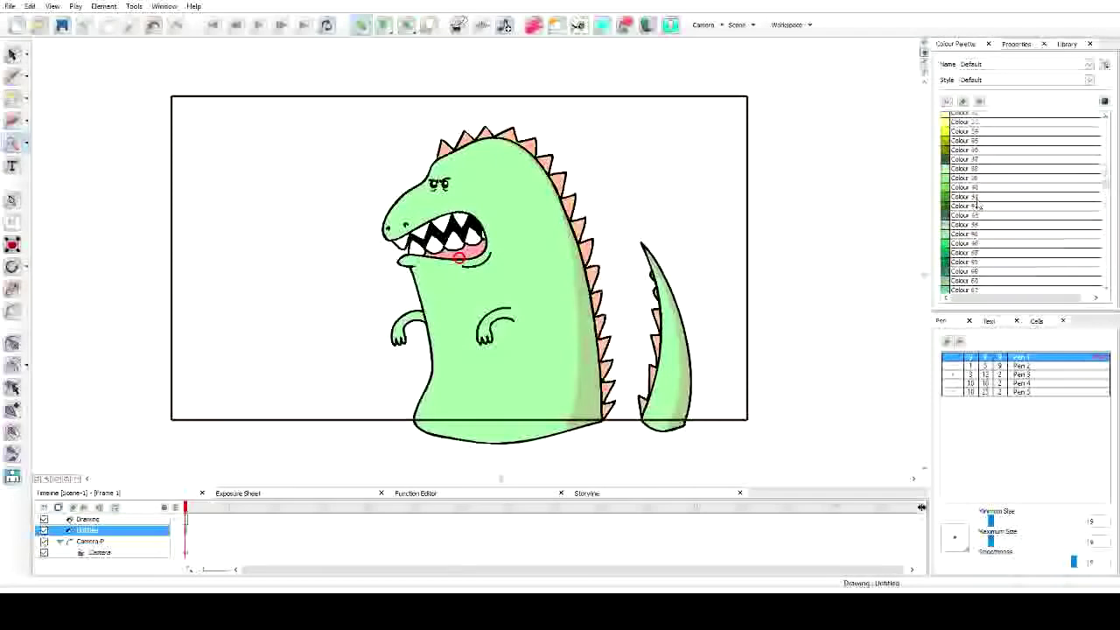
{"action": "scroll", "coordinate": [962, 166], "scroll_direction": "down", "scroll_amount": 7}
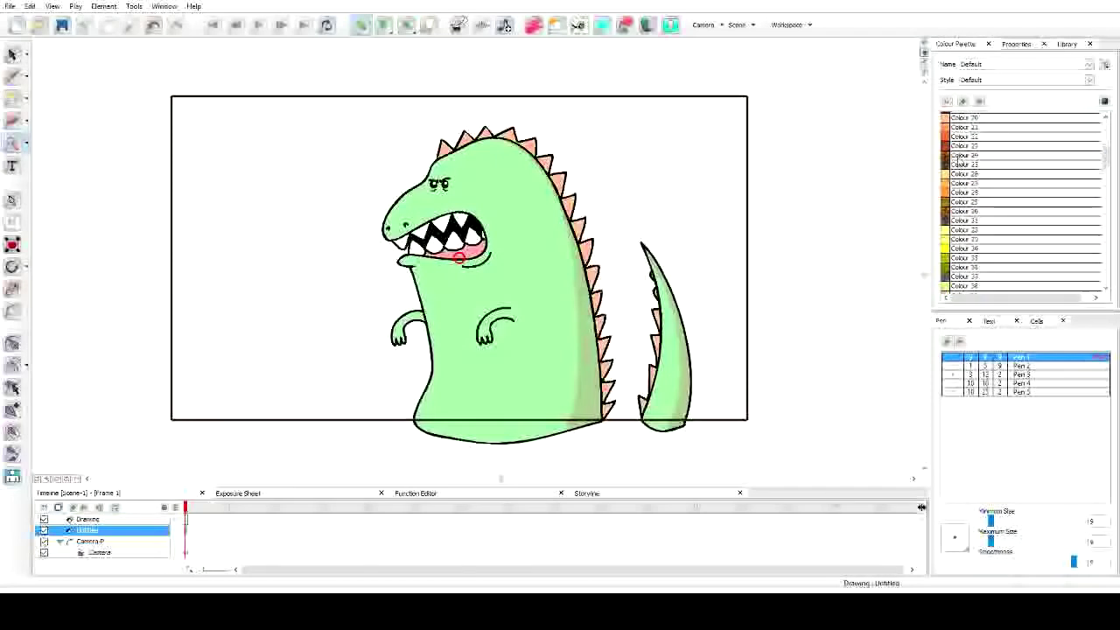
{"action": "scroll", "coordinate": [959, 160], "scroll_direction": "down", "scroll_amount": 10}
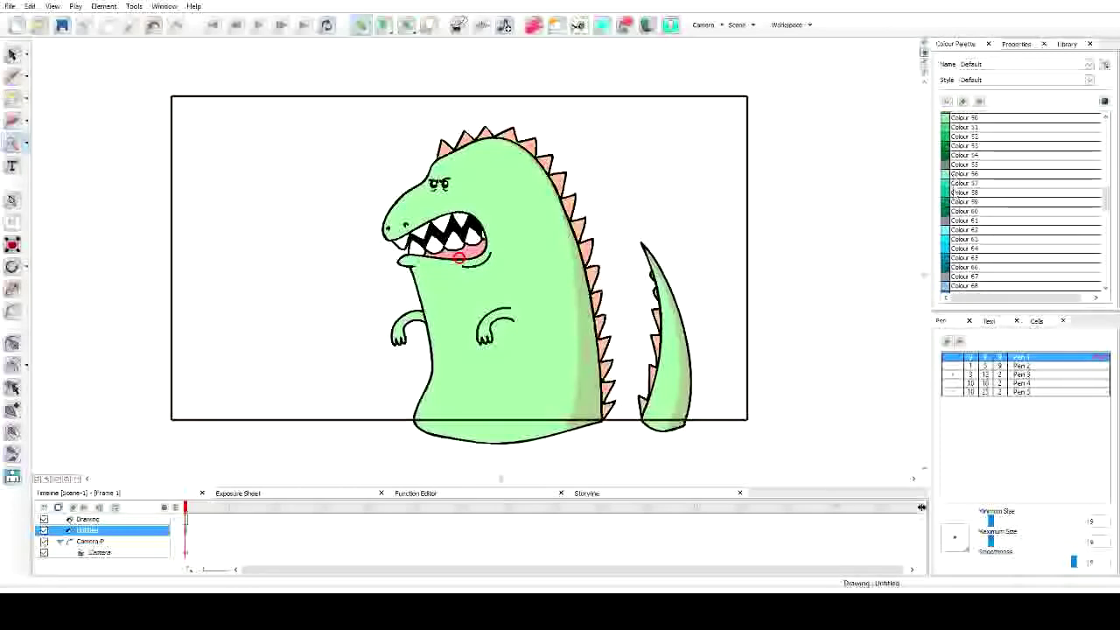
{"action": "left_click", "coordinate": [962, 164]}
{"action": "left_click", "coordinate": [962, 101]}
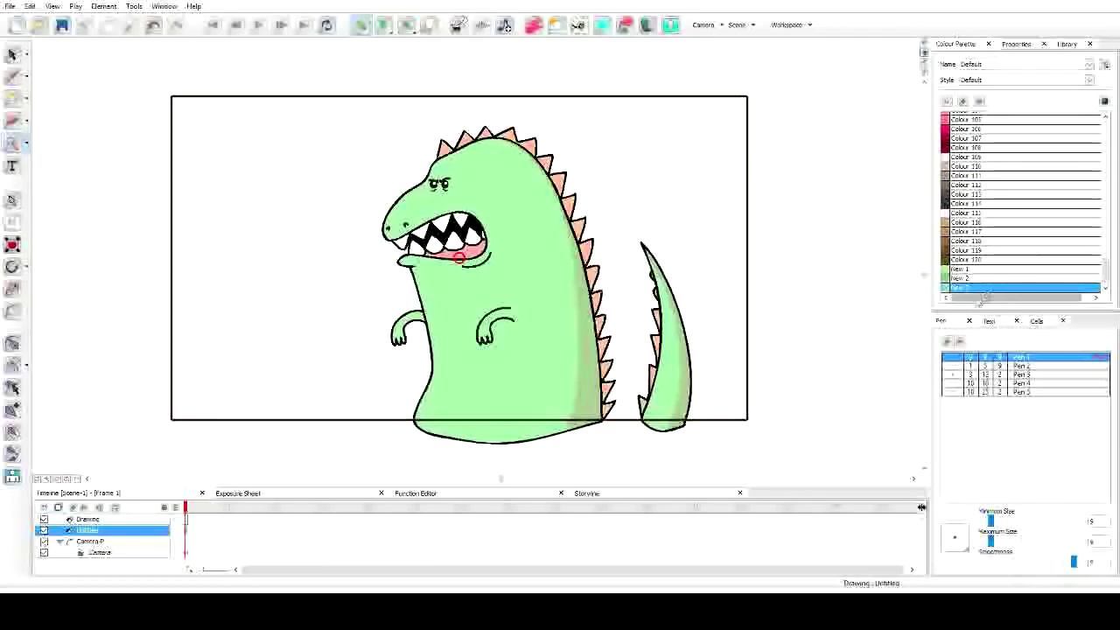
{"action": "key", "text": "alt+Tab"}
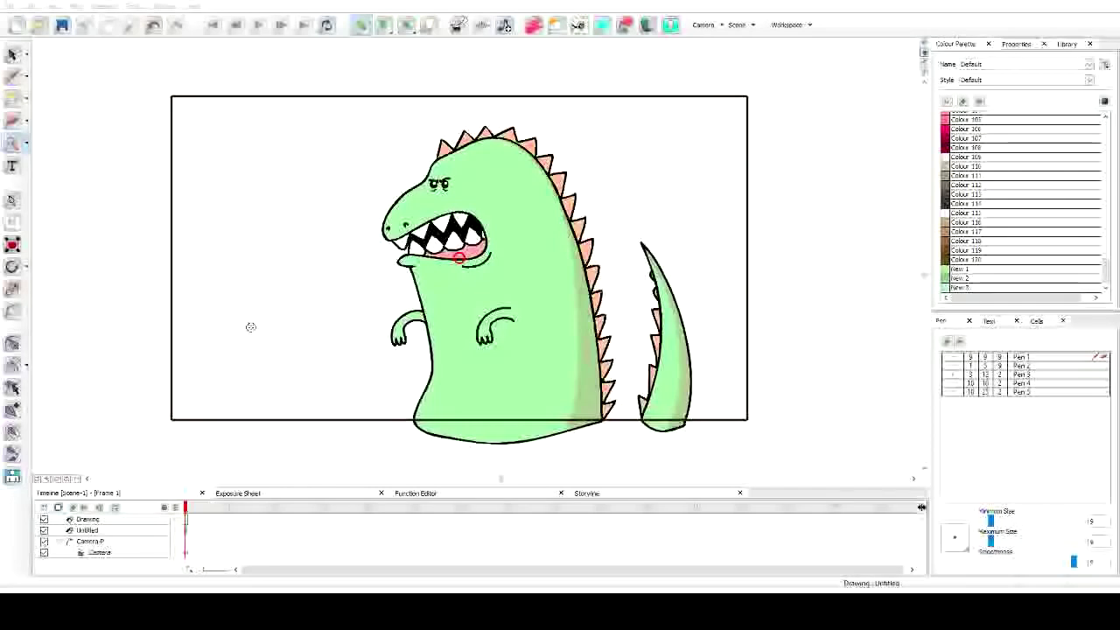
{"action": "left_click", "coordinate": [376, 270]}
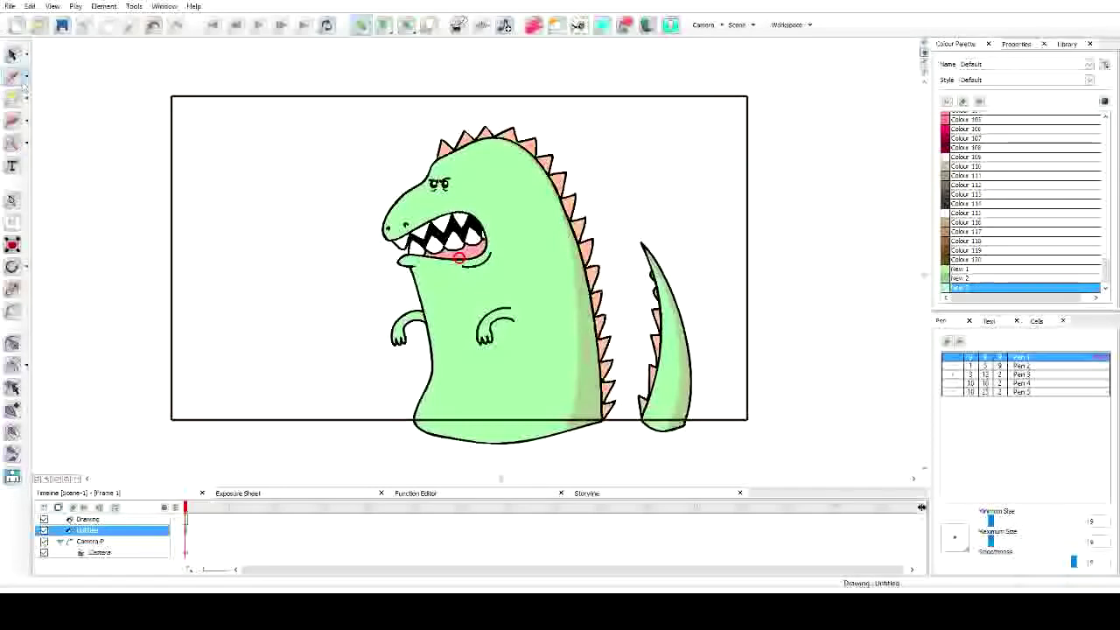
Step: On the layer behind the dinosaur, draw a sky outline slightly larger than the camera frame, with two mountain peaks along its lower edge
{"action": "mouse_move", "coordinate": [163, 93]}
{"action": "left_mouse_down"}
{"action": "mouse_move", "coordinate": [747, 89]}
{"action": "mouse_move", "coordinate": [757, 96]}
{"action": "mouse_move", "coordinate": [761, 133]}
{"action": "mouse_move", "coordinate": [757, 339]}
{"action": "left_mouse_up"}
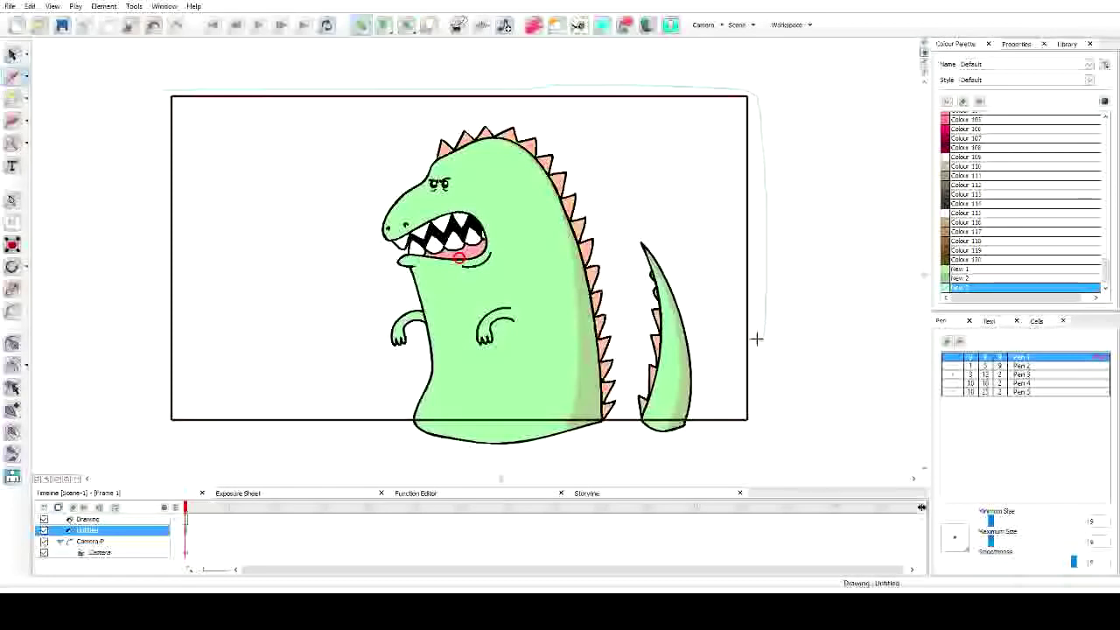
{"action": "mouse_move", "coordinate": [632, 196]}
{"action": "left_mouse_down"}
{"action": "mouse_move", "coordinate": [601, 196]}
{"action": "mouse_move", "coordinate": [426, 343]}
{"action": "mouse_move", "coordinate": [394, 337]}
{"action": "mouse_move", "coordinate": [265, 206]}
{"action": "mouse_move", "coordinate": [237, 251]}
{"action": "left_mouse_up"}
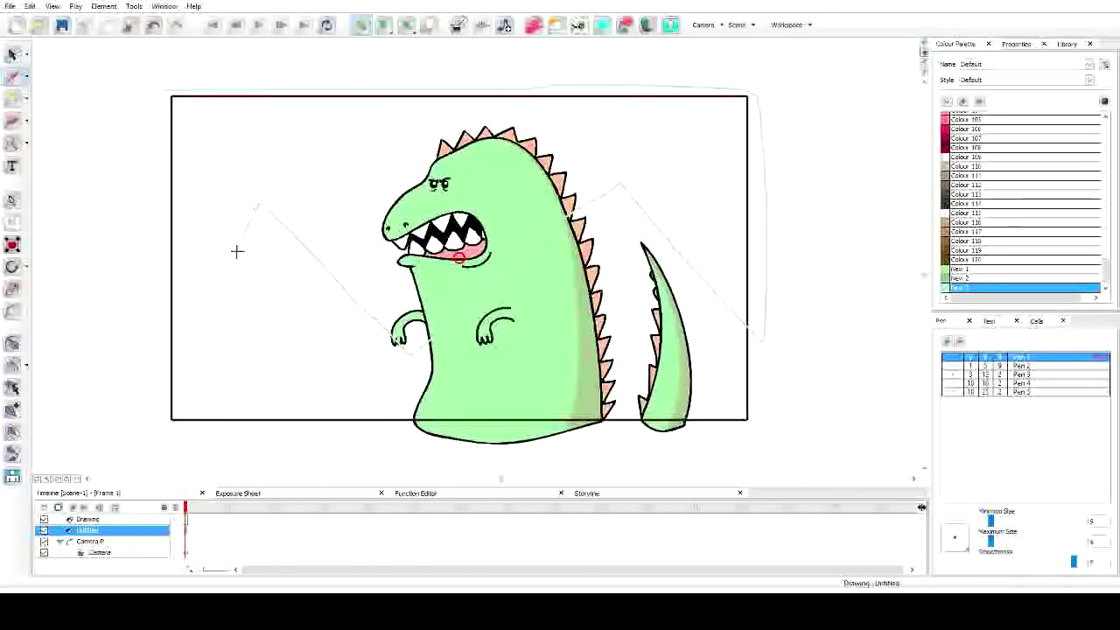
{"action": "mouse_move", "coordinate": [161, 350]}
{"action": "left_mouse_down"}
{"action": "mouse_move", "coordinate": [137, 254]}
{"action": "mouse_move", "coordinate": [135, 138]}
{"action": "mouse_move", "coordinate": [166, 95]}
{"action": "left_mouse_up"}
Step: Draw a puffy cloud outline above each mountain peak and fill the sky around the clouds with the pale green colour
{"action": "mouse_move", "coordinate": [202, 146]}
{"action": "left_mouse_down"}
{"action": "mouse_move", "coordinate": [225, 110]}
{"action": "mouse_move", "coordinate": [238, 142]}
{"action": "mouse_move", "coordinate": [277, 138]}
{"action": "mouse_move", "coordinate": [343, 160]}
{"action": "left_mouse_up"}
{"action": "mouse_move", "coordinate": [272, 186]}
{"action": "left_mouse_down"}
{"action": "mouse_move", "coordinate": [163, 182]}
{"action": "mouse_move", "coordinate": [154, 147]}
{"action": "mouse_move", "coordinate": [203, 140]}
{"action": "left_mouse_up"}
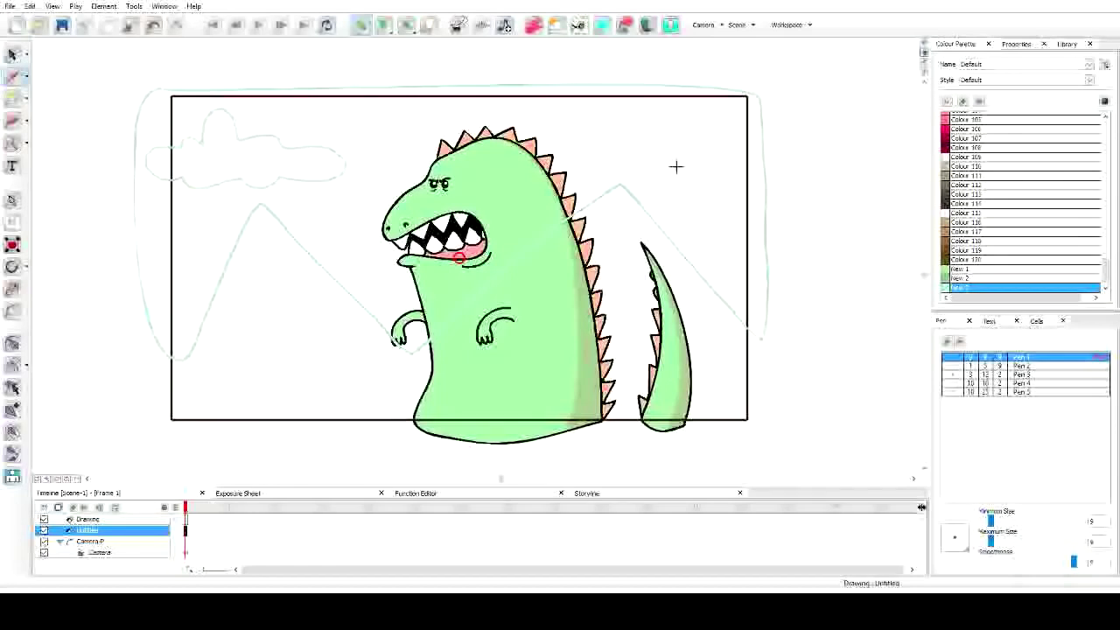
{"action": "left_click_drag", "start_coordinate": [693, 161], "coordinate": [725, 174]}
{"action": "mouse_move", "coordinate": [647, 184]}
{"action": "left_mouse_down"}
{"action": "mouse_move", "coordinate": [621, 167]}
{"action": "mouse_move", "coordinate": [668, 167]}
{"action": "mouse_move", "coordinate": [668, 179]}
{"action": "left_mouse_up"}
{"action": "key", "text": "alt+i"}
{"action": "left_click", "coordinate": [377, 146]}
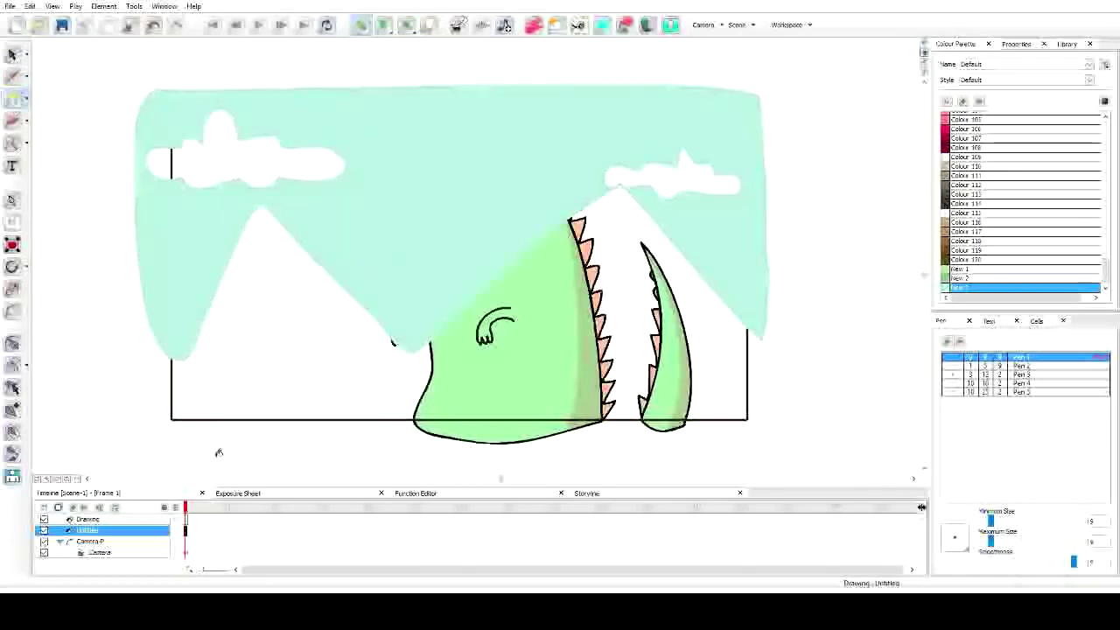
Step: Fill the dinosaur's lower teeth with white on the Drawing layer and check the mouth for gaps
{"action": "left_click", "coordinate": [110, 519]}
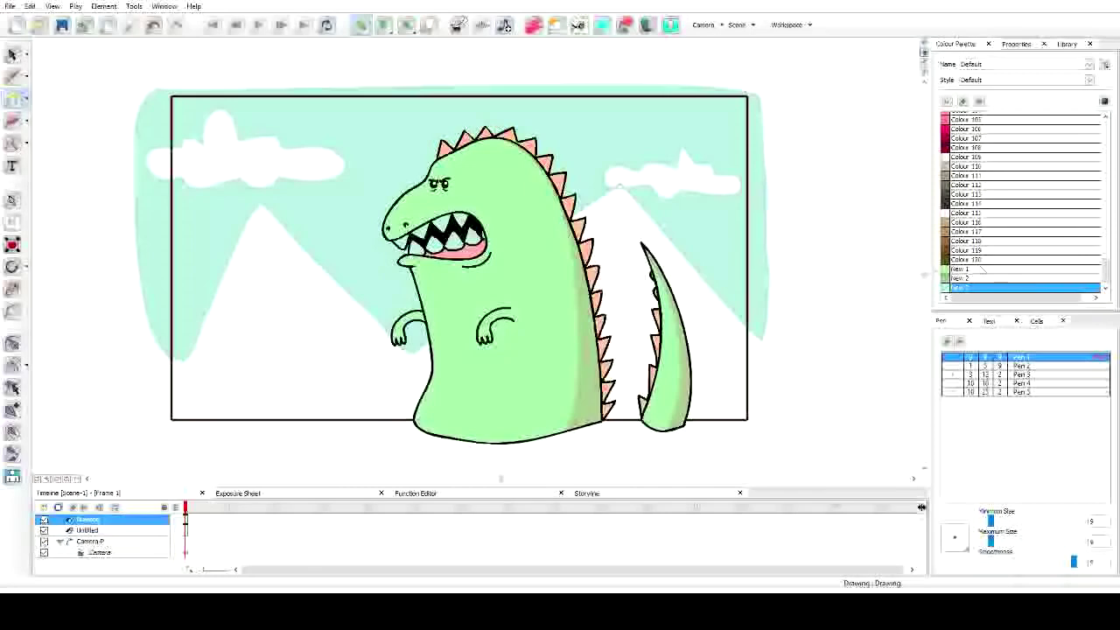
{"action": "left_click", "coordinate": [963, 213]}
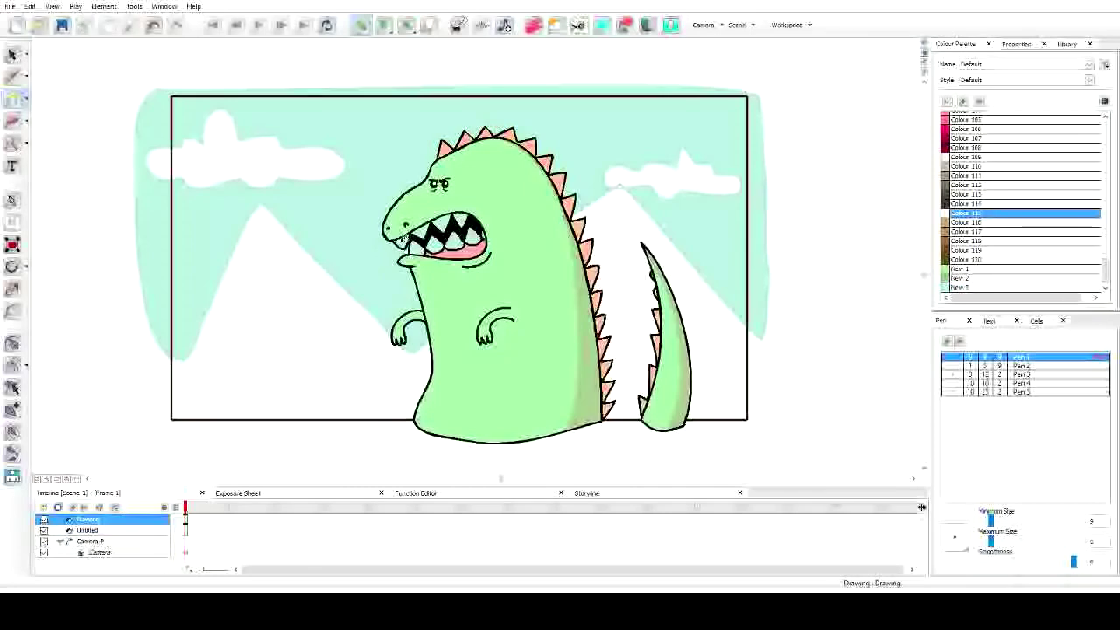
{"action": "left_click", "coordinate": [473, 225]}
{"action": "left_click", "coordinate": [454, 240]}
{"action": "left_click", "coordinate": [433, 246]}
{"action": "scroll", "coordinate": [424, 247], "scroll_direction": "up", "scroll_amount": 8}
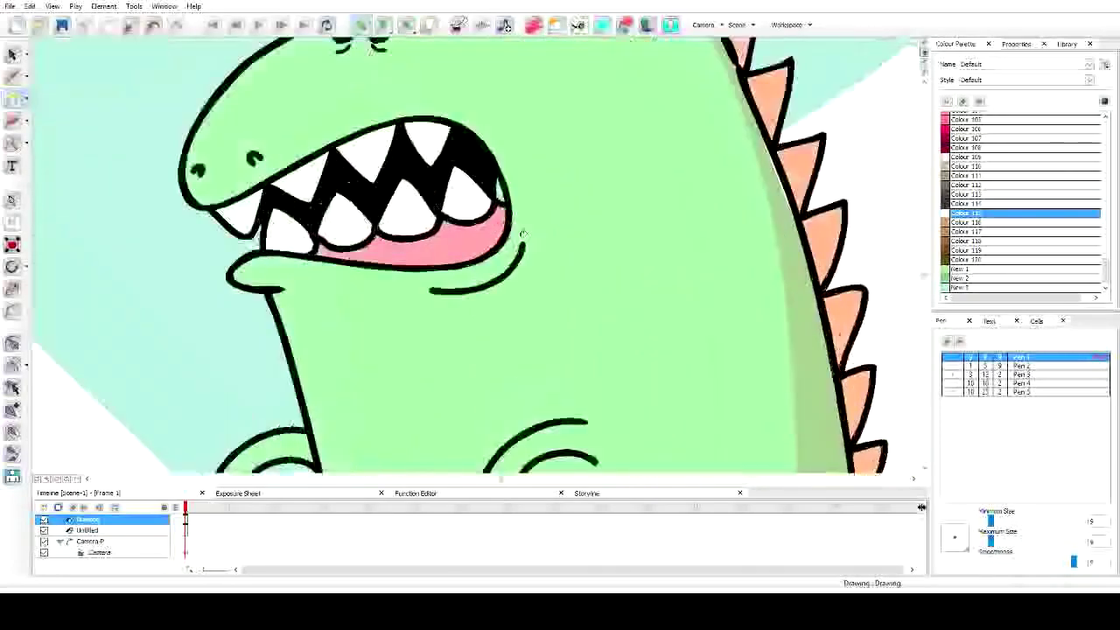
{"action": "scroll", "coordinate": [537, 105], "scroll_direction": "down", "scroll_amount": 8}
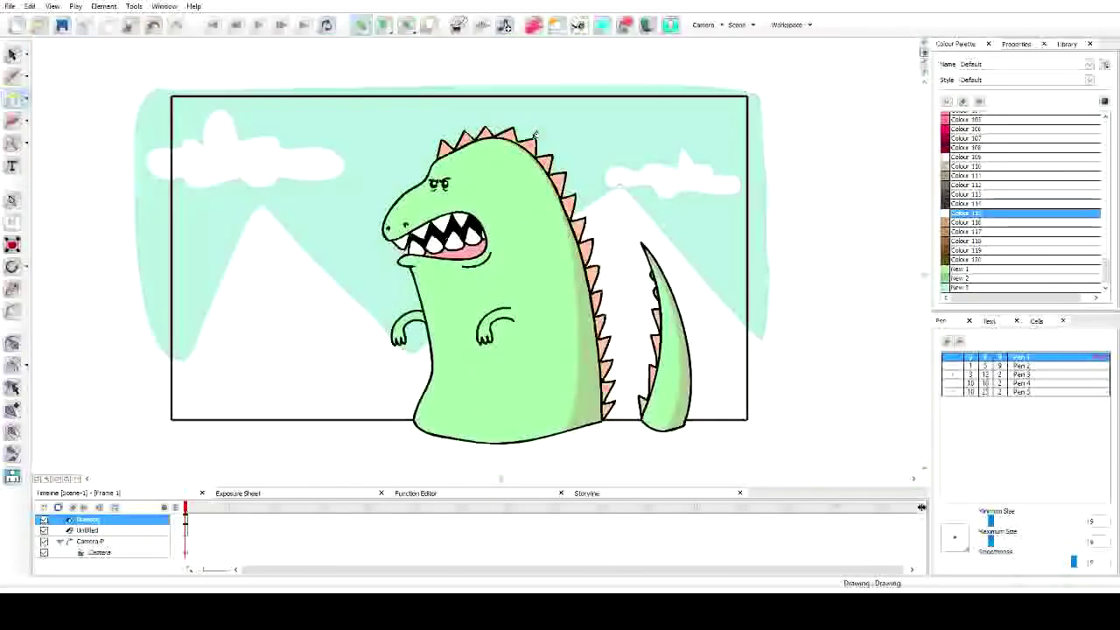
{"action": "scroll", "coordinate": [539, 162], "scroll_direction": "up", "scroll_amount": 1}
Step: Change the palette colour New 3, used for the sky, to a light blue
{"action": "double_click", "coordinate": [947, 287]}
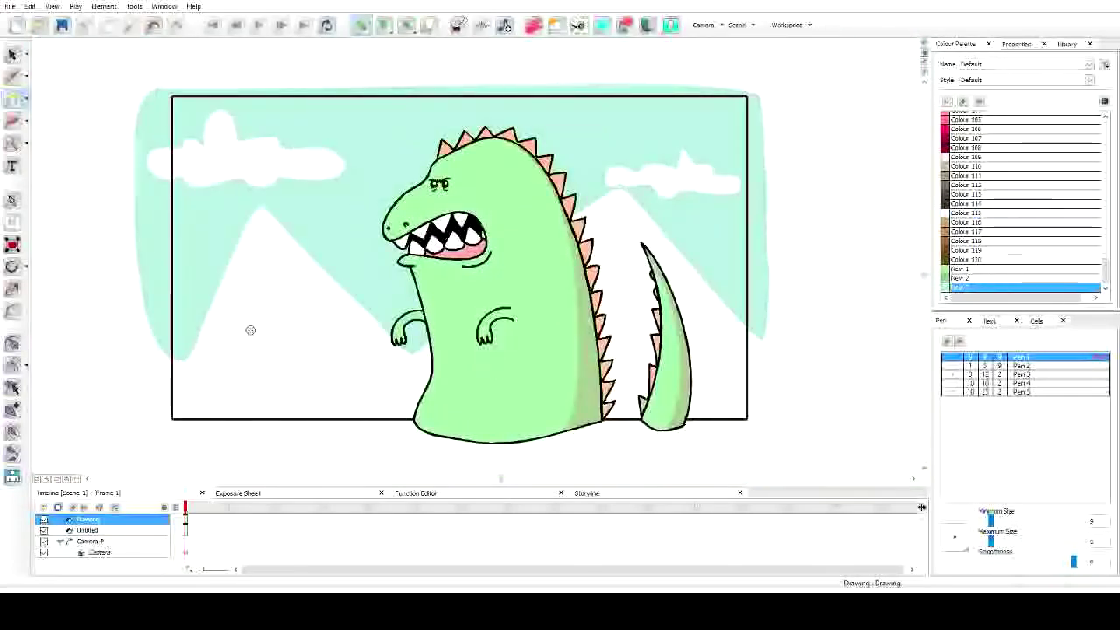
{"action": "left_click", "coordinate": [240, 320]}
{"action": "left_click", "coordinate": [410, 430]}
Step: On the background layer, draw the ground outline below the mountains, fill mountains and ground with tan, and return to the Drawing layer
{"action": "left_click", "coordinate": [87, 530]}
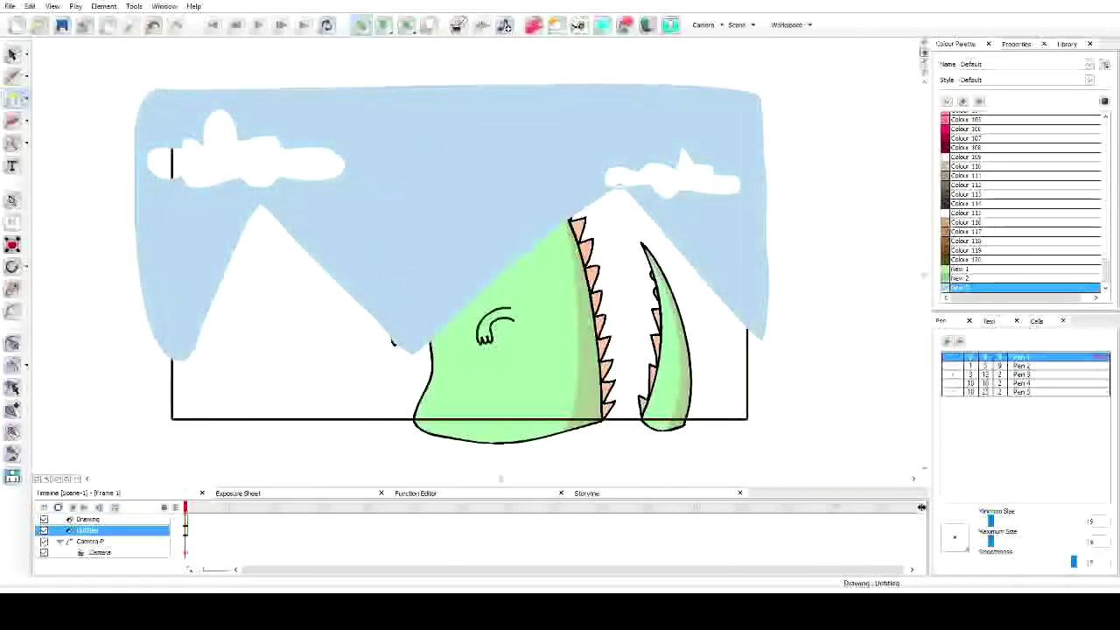
{"action": "left_click", "coordinate": [966, 166]}
{"action": "left_click", "coordinate": [12, 76]}
{"action": "mouse_move", "coordinate": [171, 360]}
{"action": "left_mouse_down"}
{"action": "mouse_move", "coordinate": [633, 455]}
{"action": "mouse_move", "coordinate": [763, 341]}
{"action": "left_mouse_up"}
{"action": "left_click", "coordinate": [123, 522]}
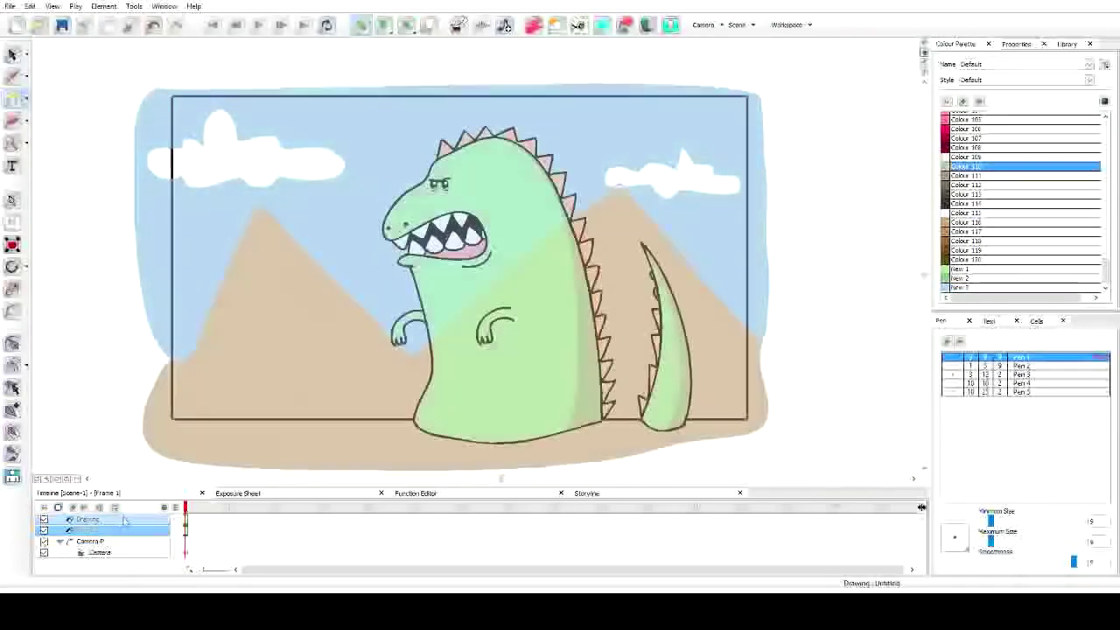